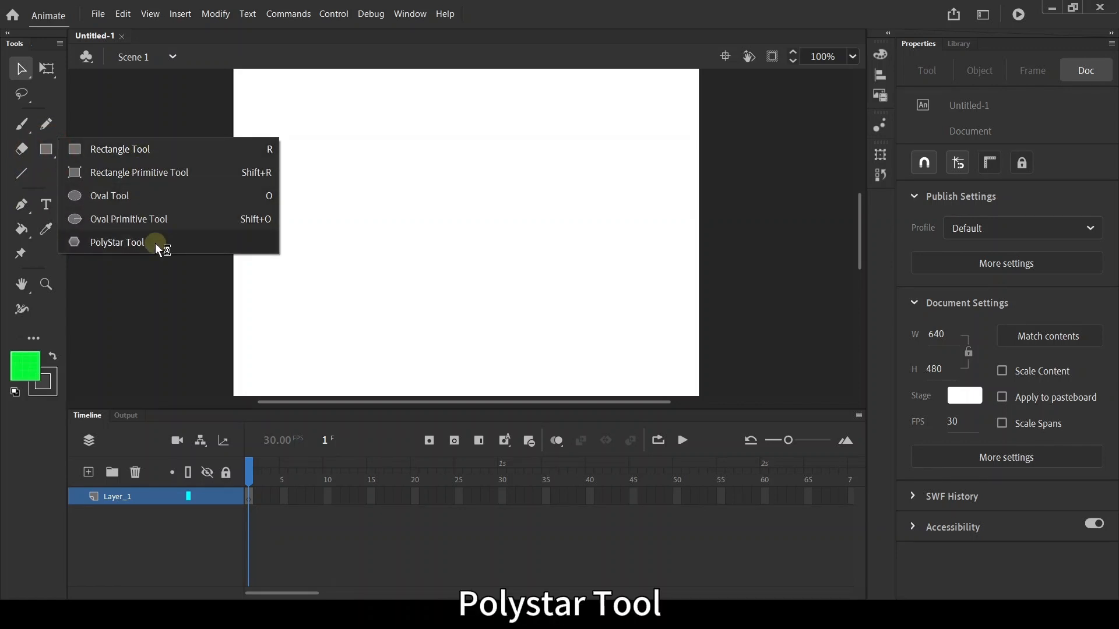
- Add the Fluid Brush Tool to the toolbar and return it to the collection of unused tools
click(333, 128)
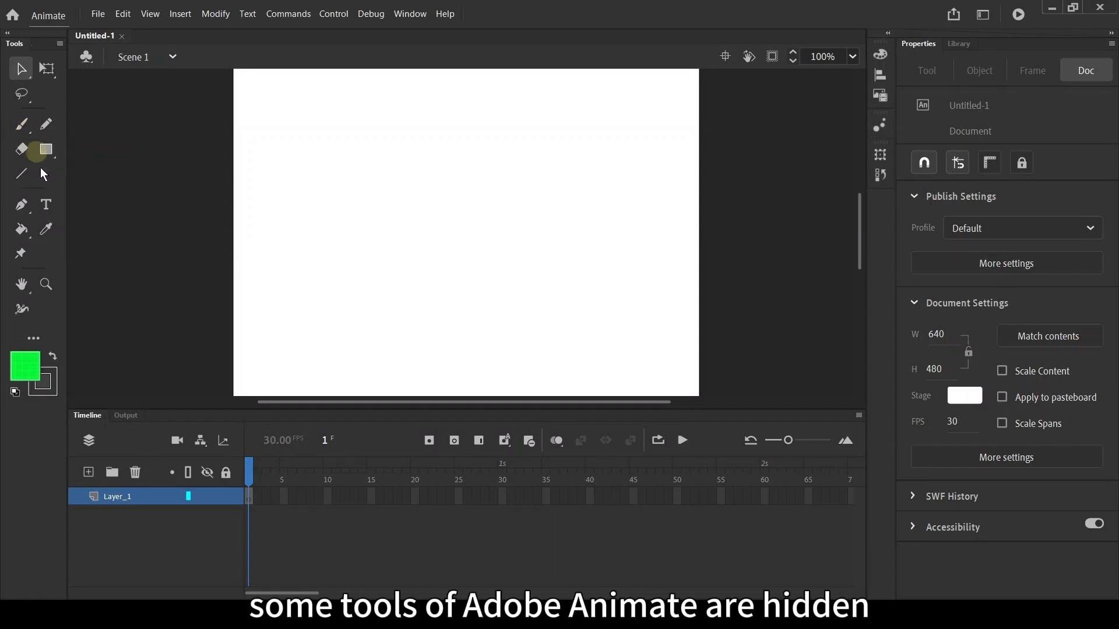
click(36, 340)
click(145, 196)
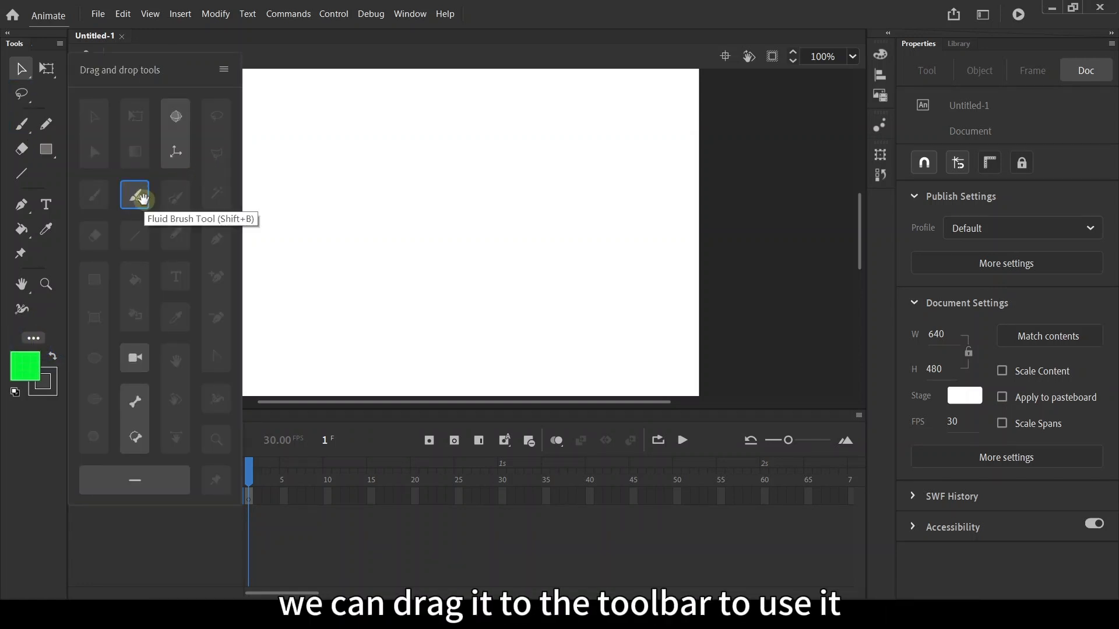
drag(145, 196, 51, 187)
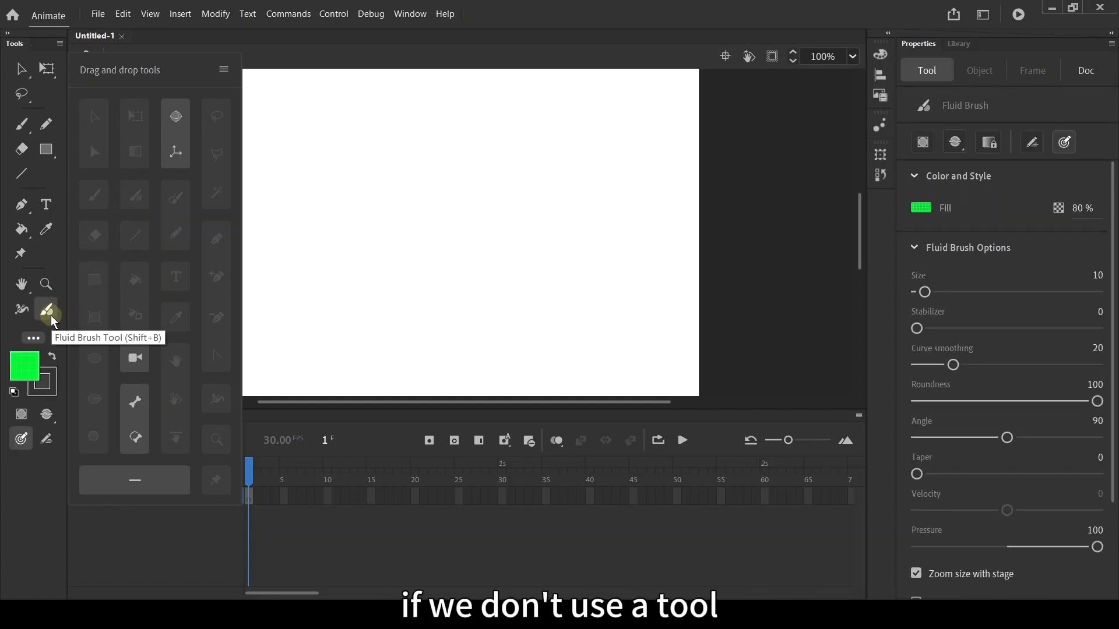
mouse_move(48, 318)
mouse_down()
mouse_move(167, 274)
mouse_move(160, 265)
mouse_up()
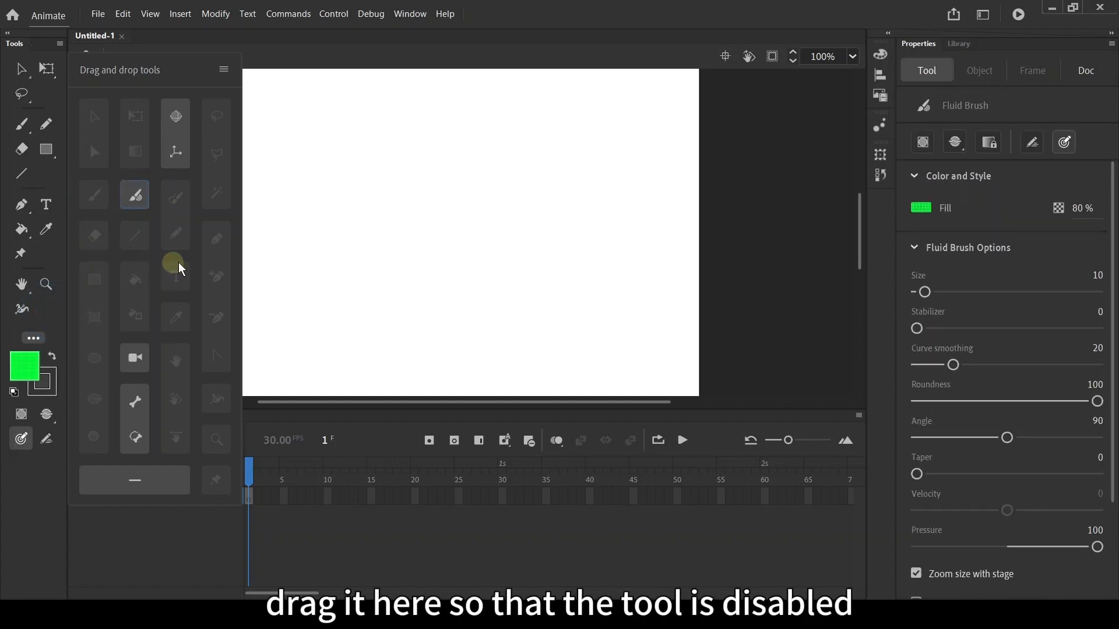
click(38, 341)
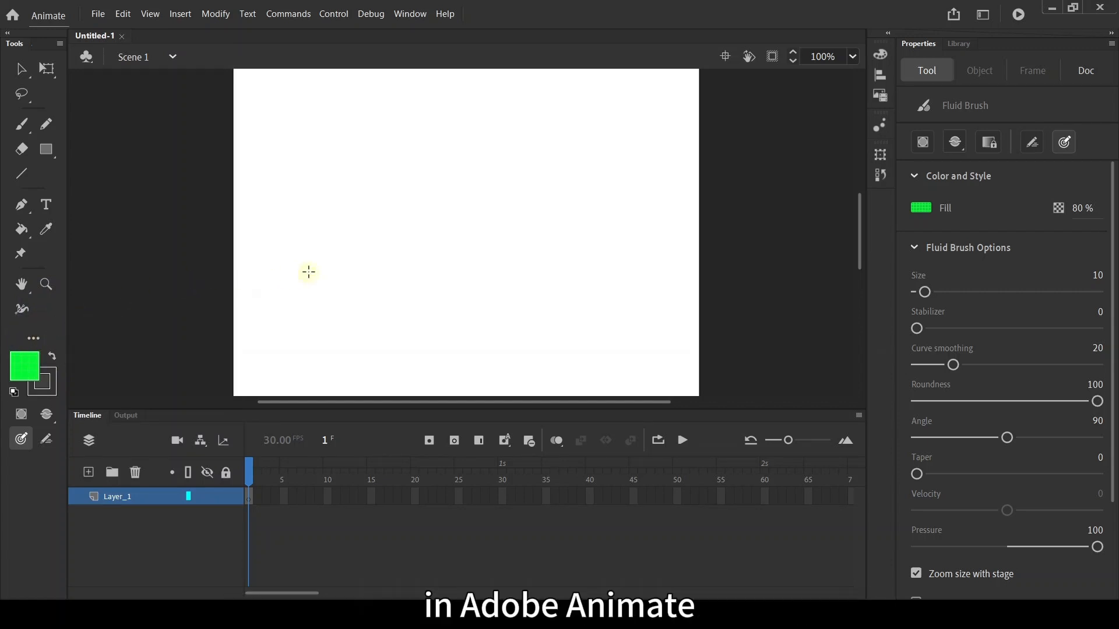
- Draw an open curved path with four anchor points on the upper part of the stage using the Pen tool
click(21, 205)
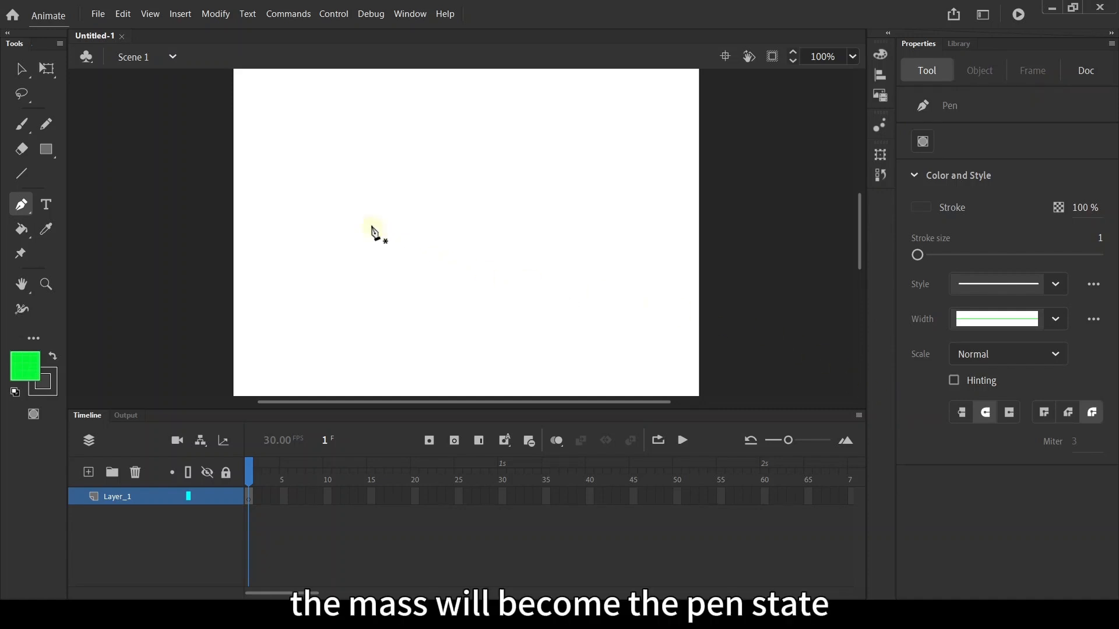
click(318, 196)
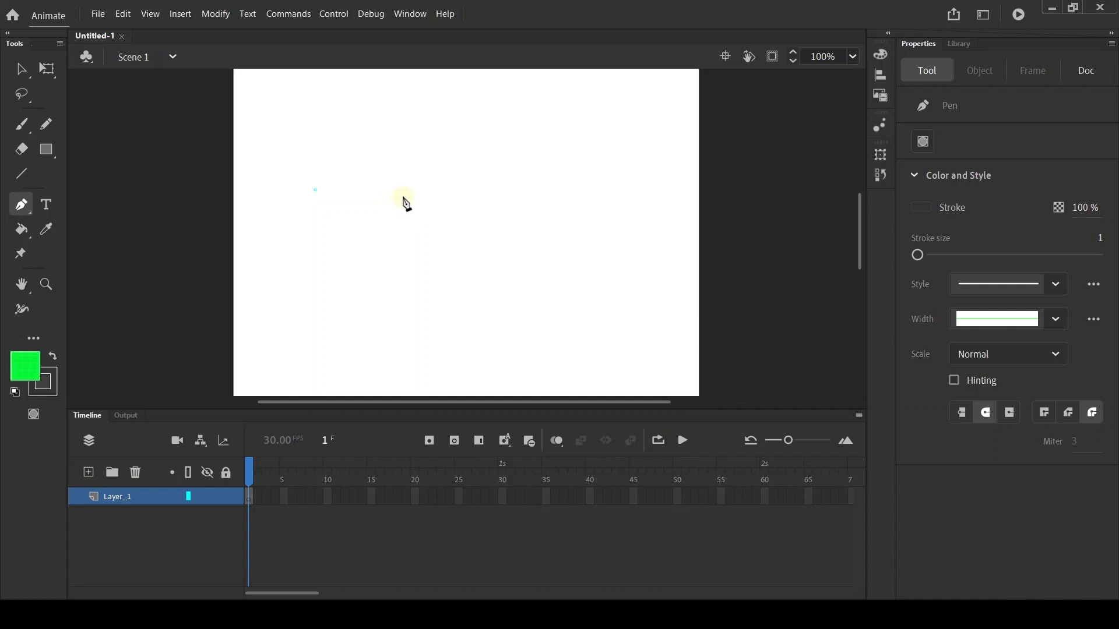
mouse_move(404, 199)
mouse_down()
mouse_move(450, 169)
mouse_move(443, 111)
mouse_up()
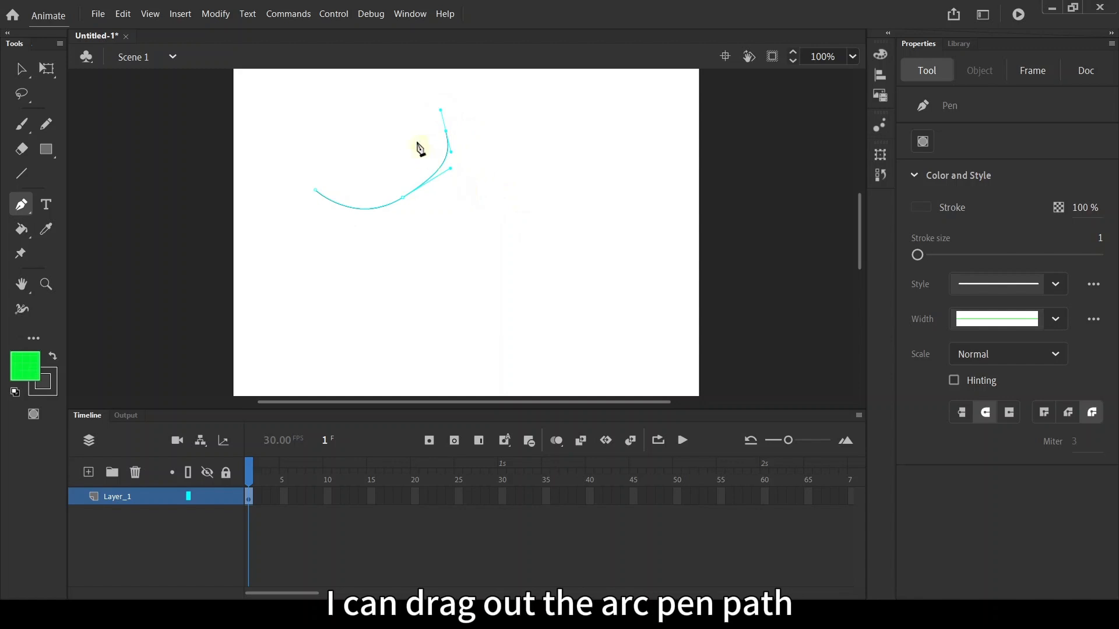
drag(376, 123, 352, 143)
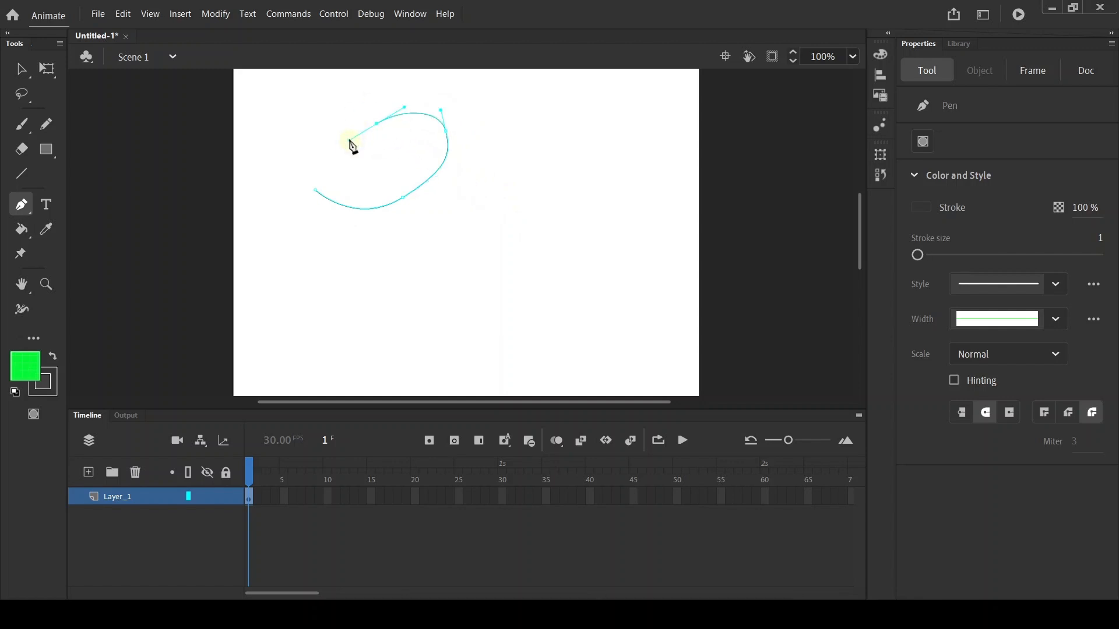
- Select the whole curved path and set its stroke size to 5
key(v)
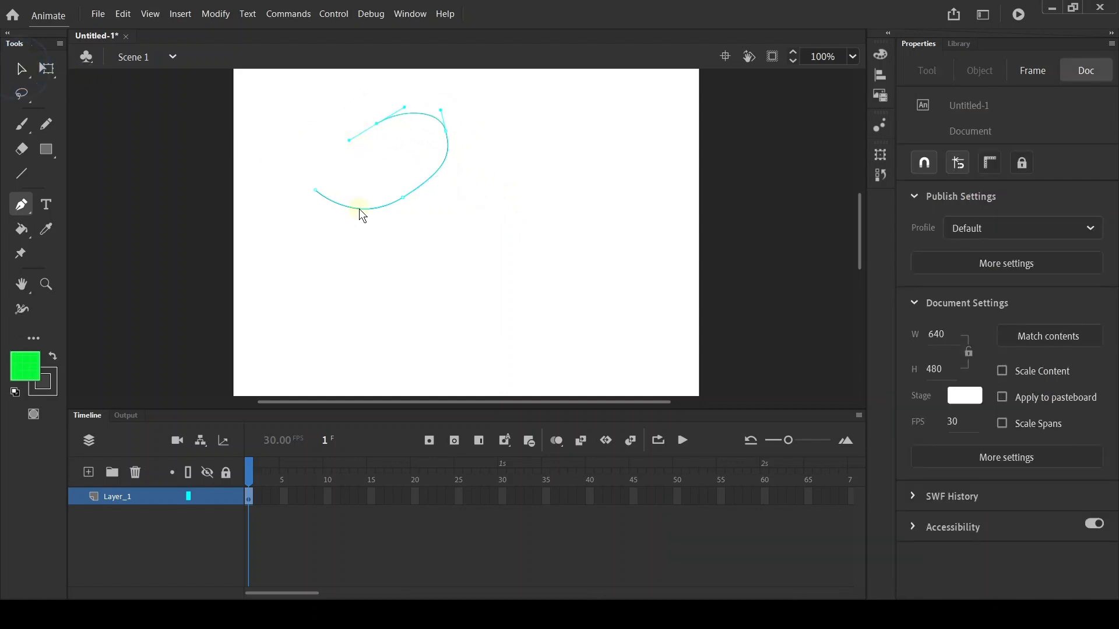
click(310, 124)
drag(280, 80, 552, 275)
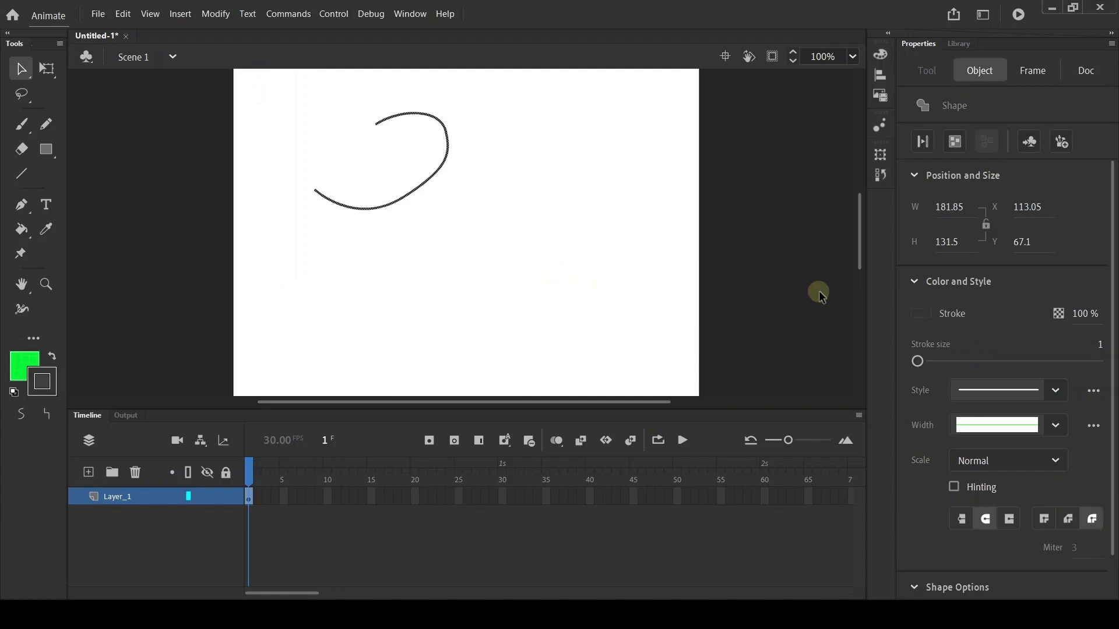
click(1100, 344)
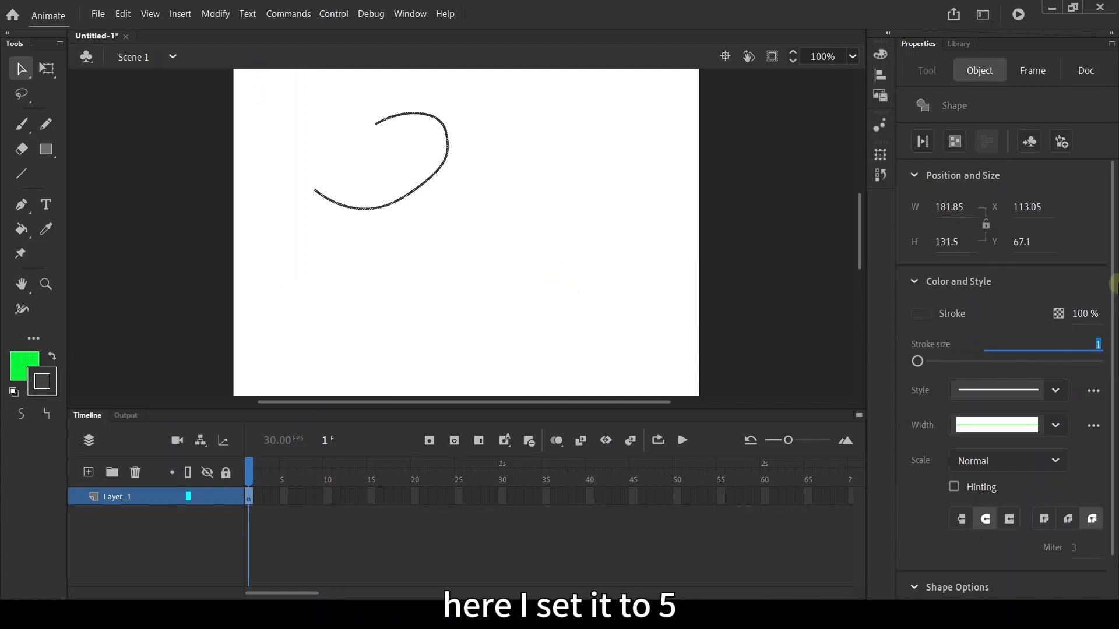
text(5)
key(Return)
click(557, 242)
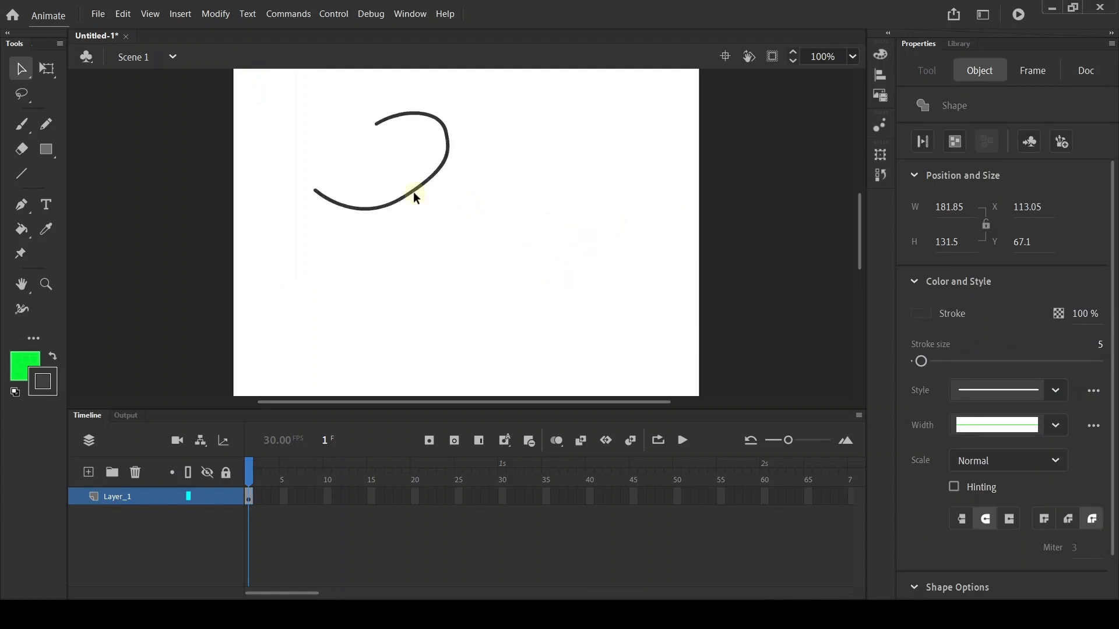
- Continue the path from its upper open end with the Pen tool and close it at the starting point
scroll(436, 192, up, 1)
drag(505, 200, 525, 240)
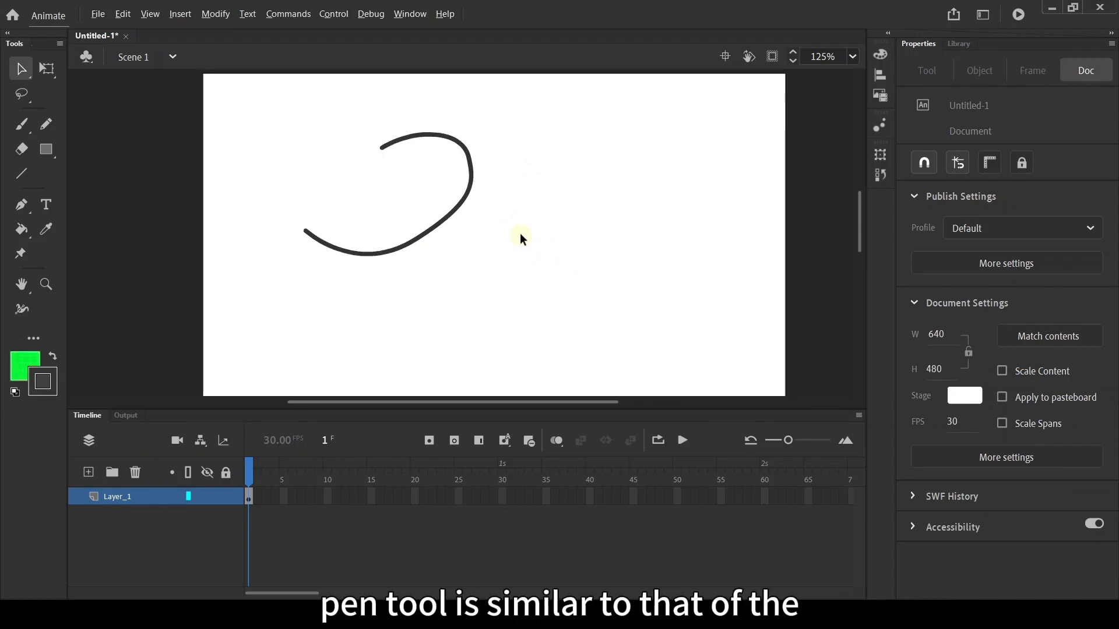
click(21, 204)
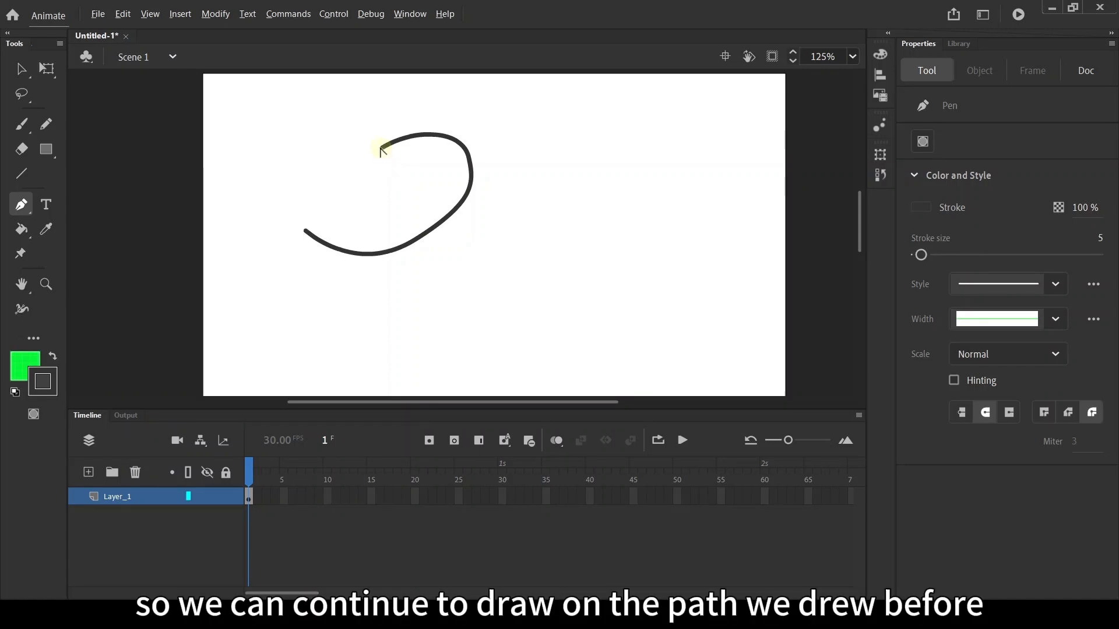
drag(382, 150, 274, 216)
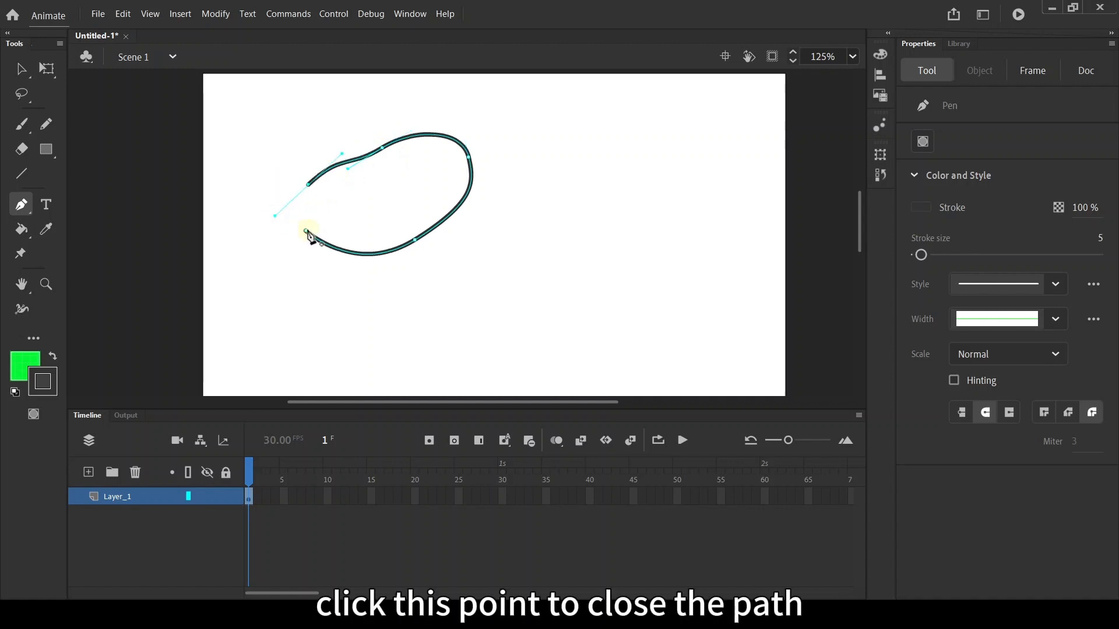
click(308, 232)
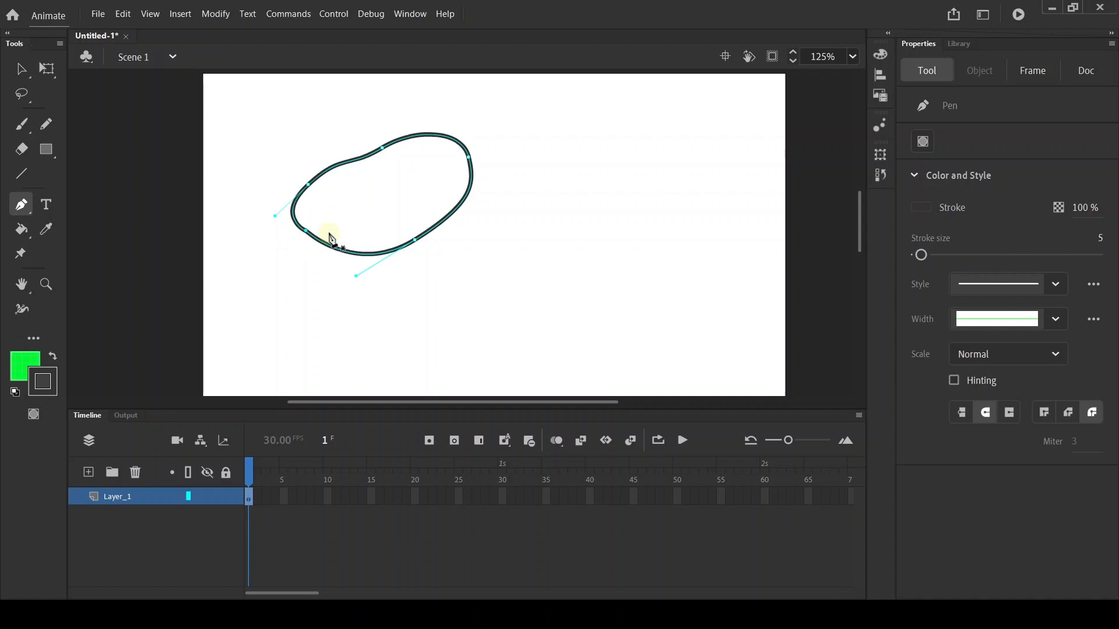
- Move the closed path's lower-right anchor point slightly up and to the right while staying in the Pen tool
key(ctrl)
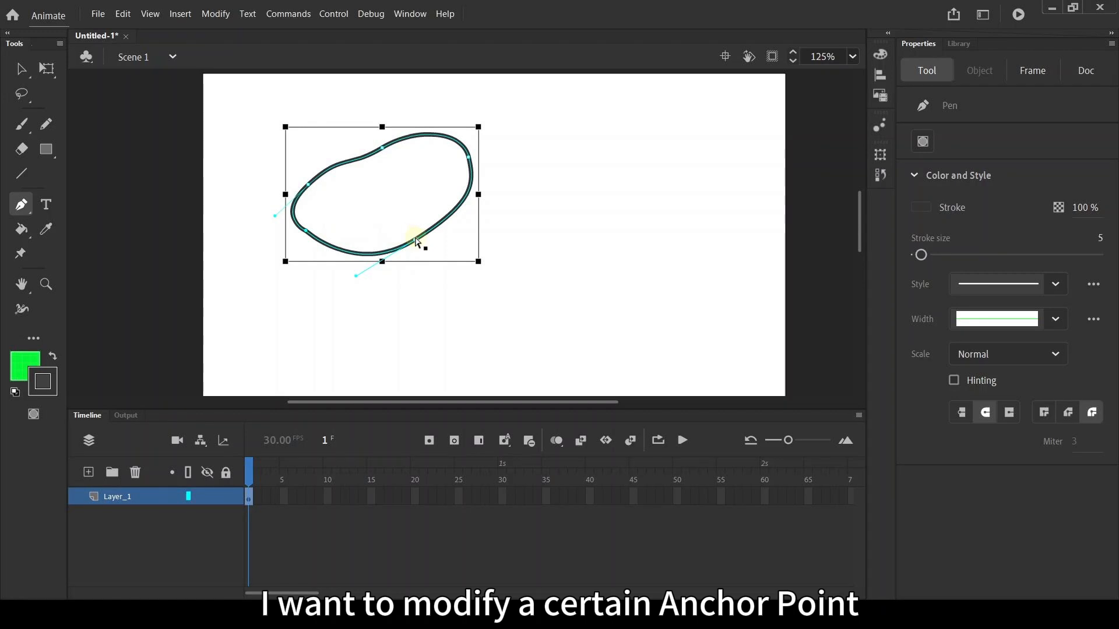
mouse_move(416, 242)
mouse_down()
mouse_move(434, 256)
mouse_move(423, 234)
mouse_up()
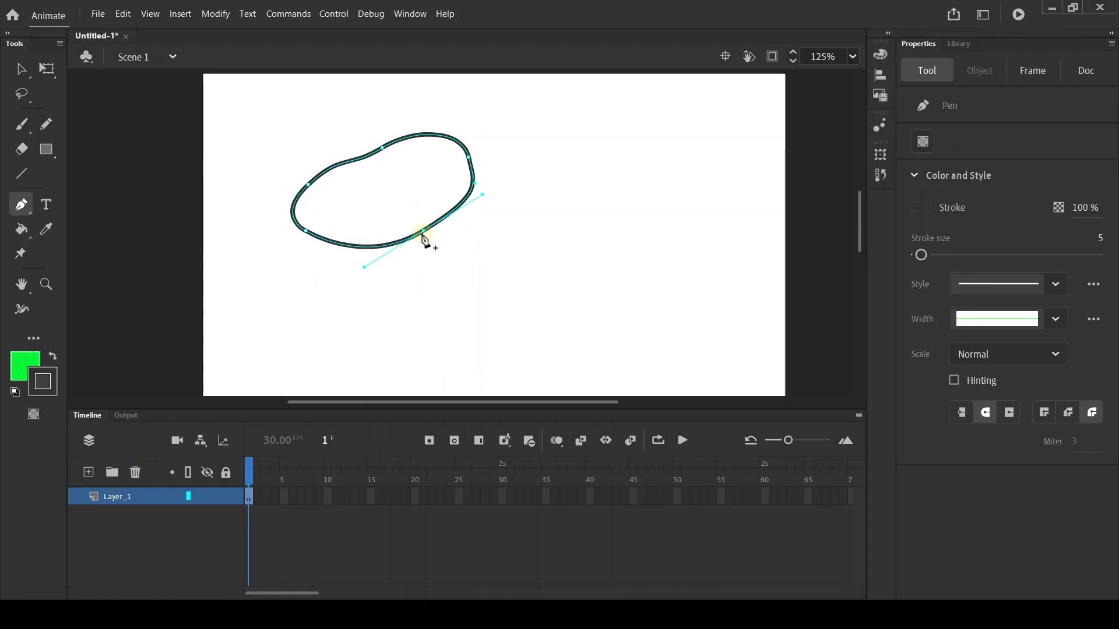
- With the Subselection Tool, shift the whole path down and to the right and adjust the lower-right anchor's direction handle
click(19, 70)
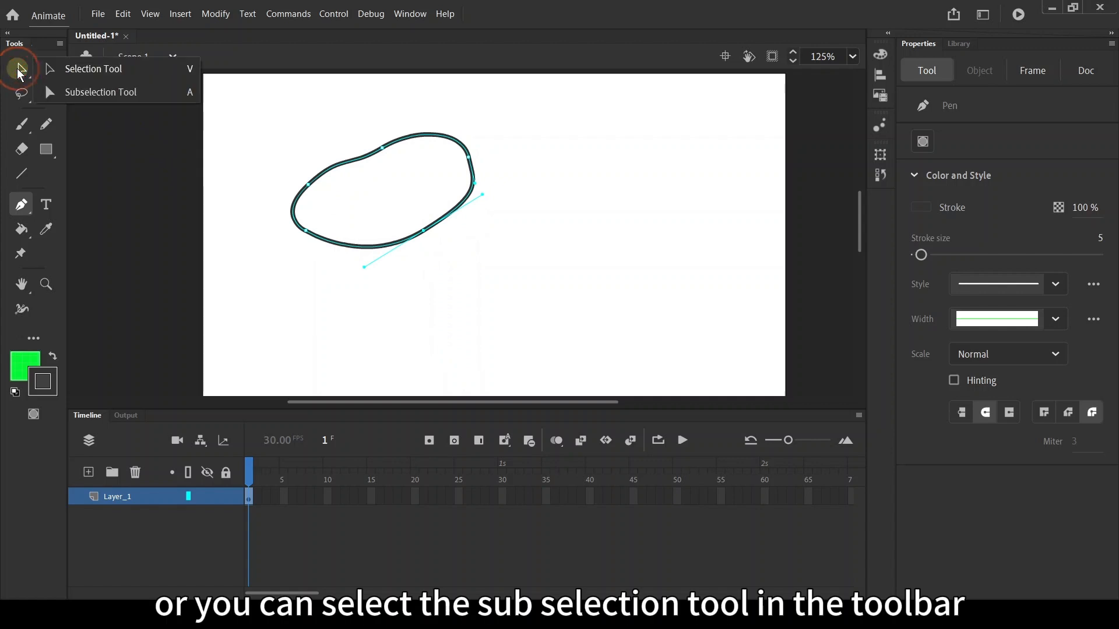
click(70, 92)
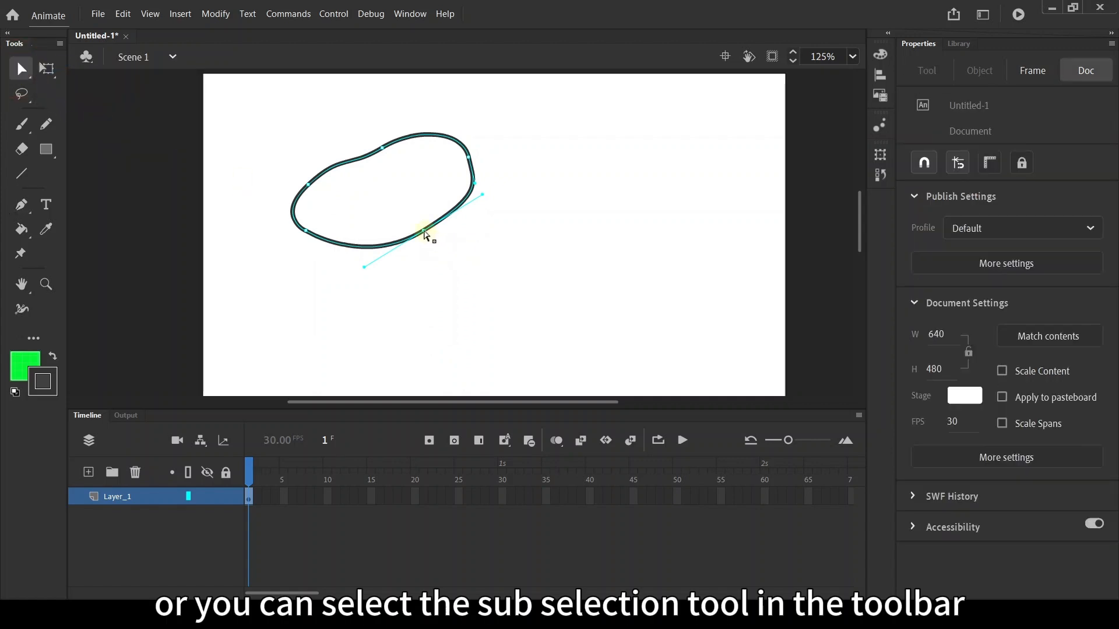
drag(410, 221, 451, 265)
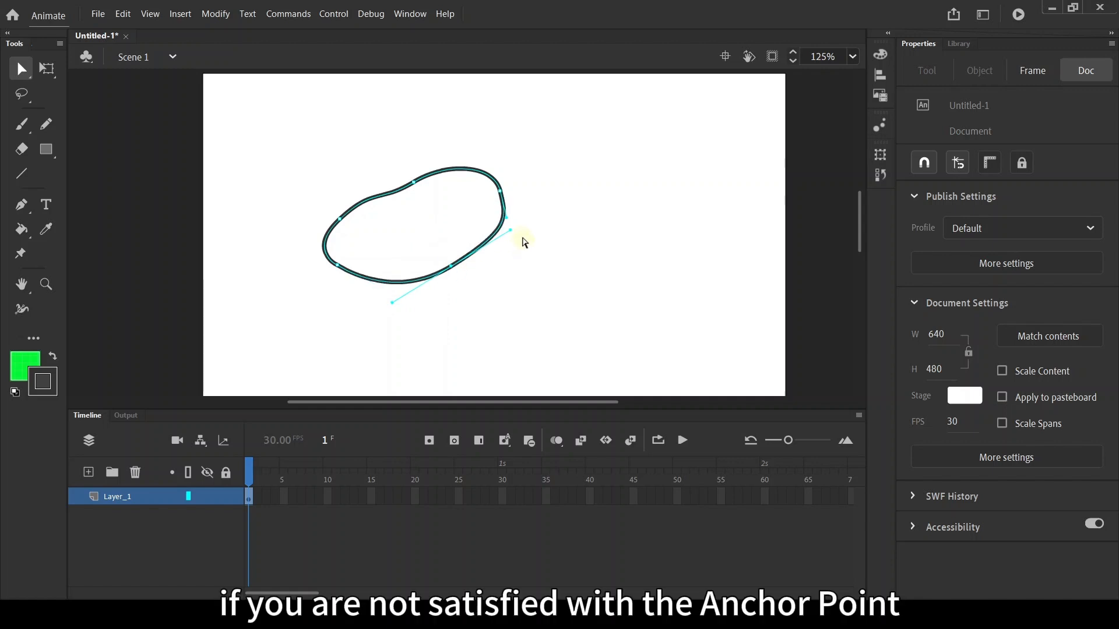
mouse_move(511, 231)
mouse_down()
mouse_move(524, 252)
mouse_move(516, 239)
mouse_up()
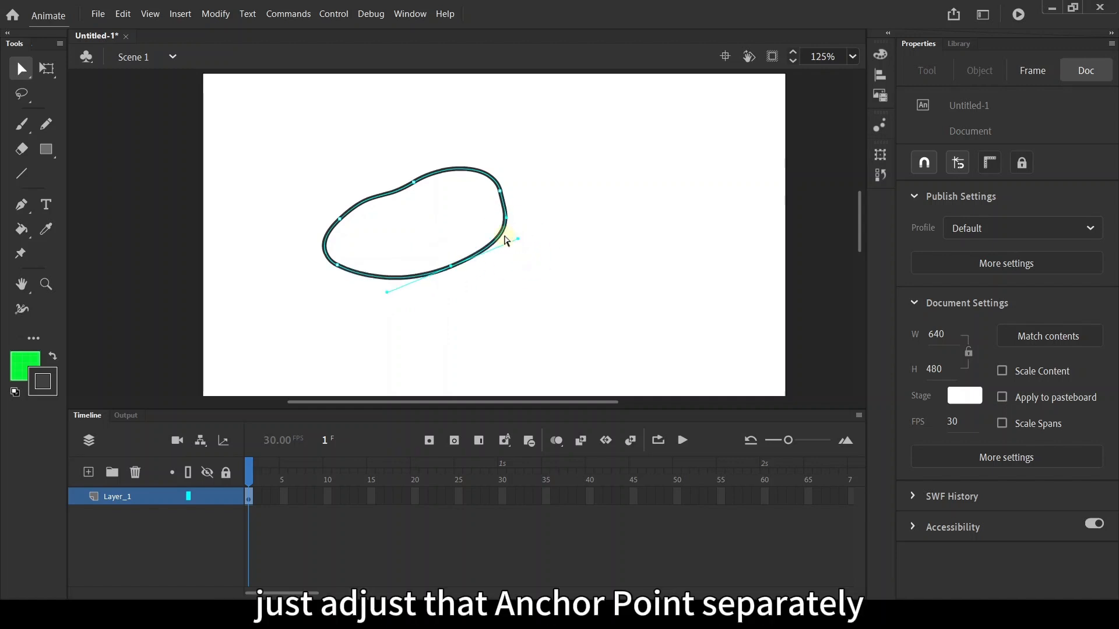
- With the Pen tool, reshape the curve at the upper-right anchor by extending its upper handle and angling it inward
click(21, 206)
ctrl+click(459, 274)
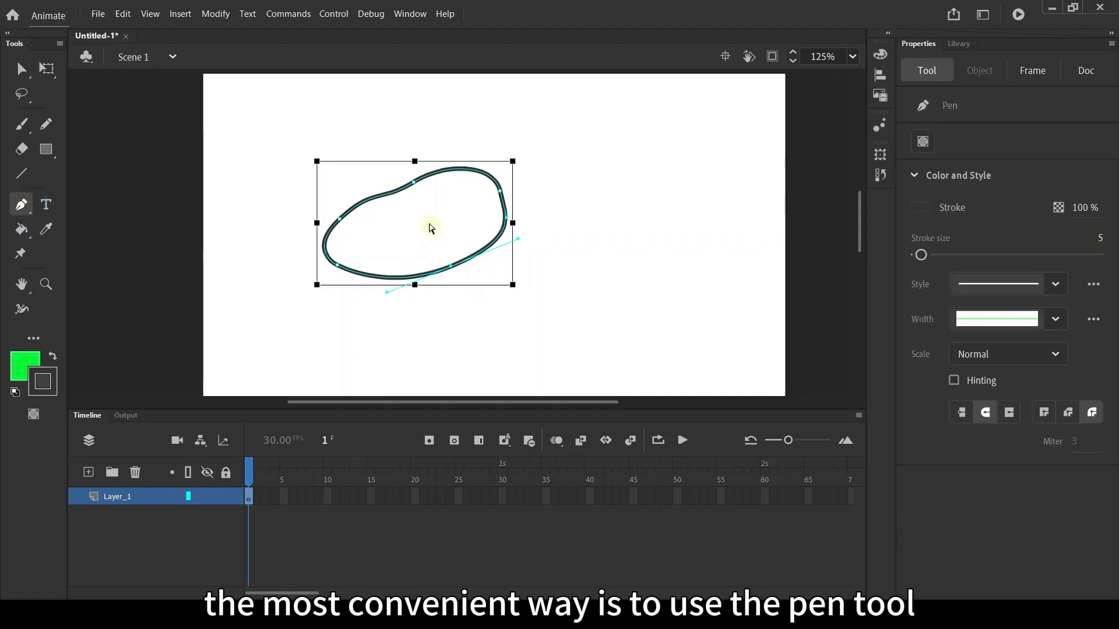
drag(500, 192, 527, 110)
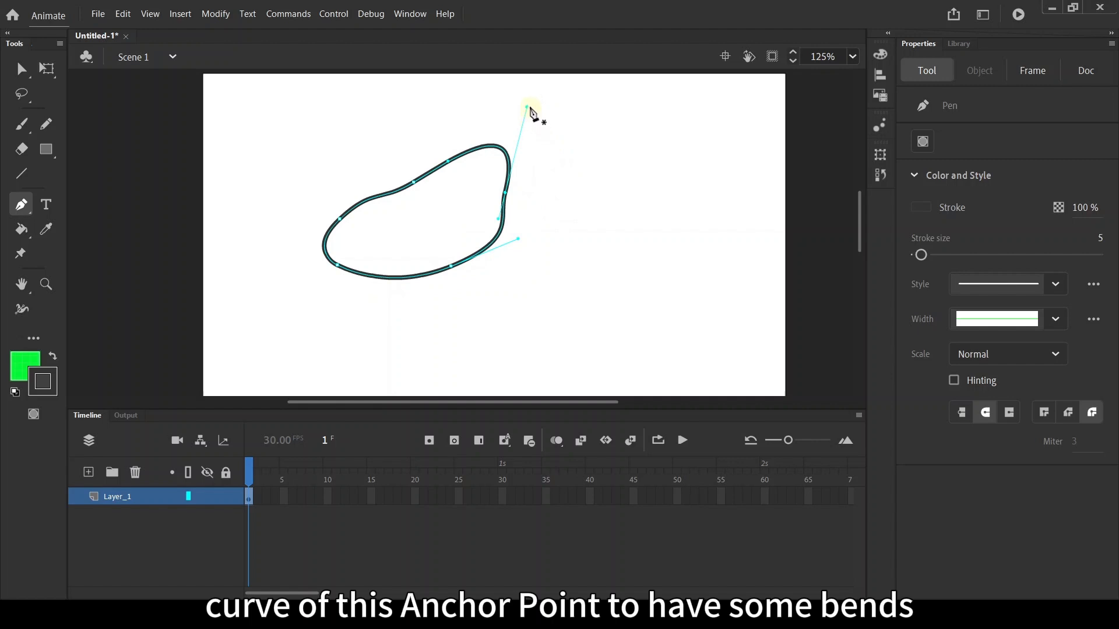
drag(527, 107, 491, 127)
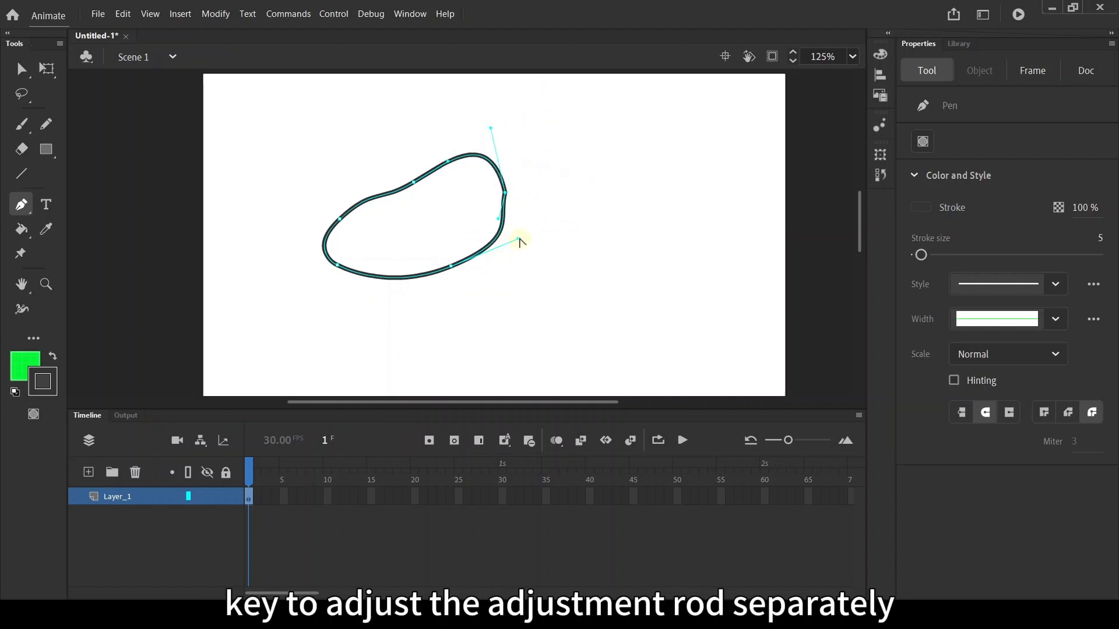
- Turn the lower-right anchor into a corner by swinging one handle downward, and pull out new handles to smooth it again
drag(452, 266, 497, 302)
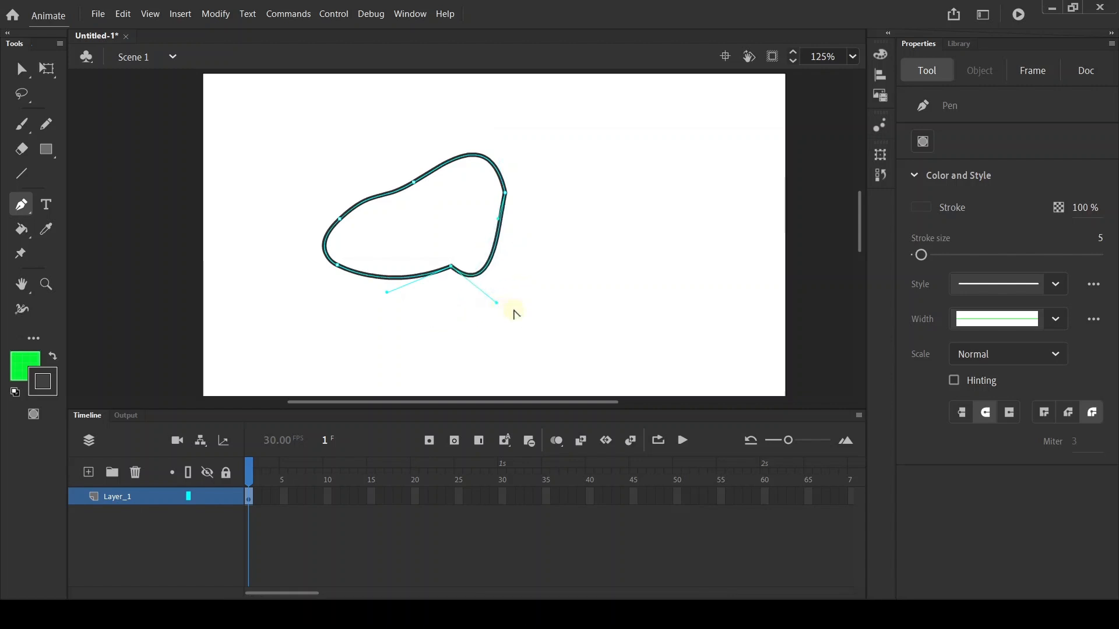
key(alt)
key(alt)
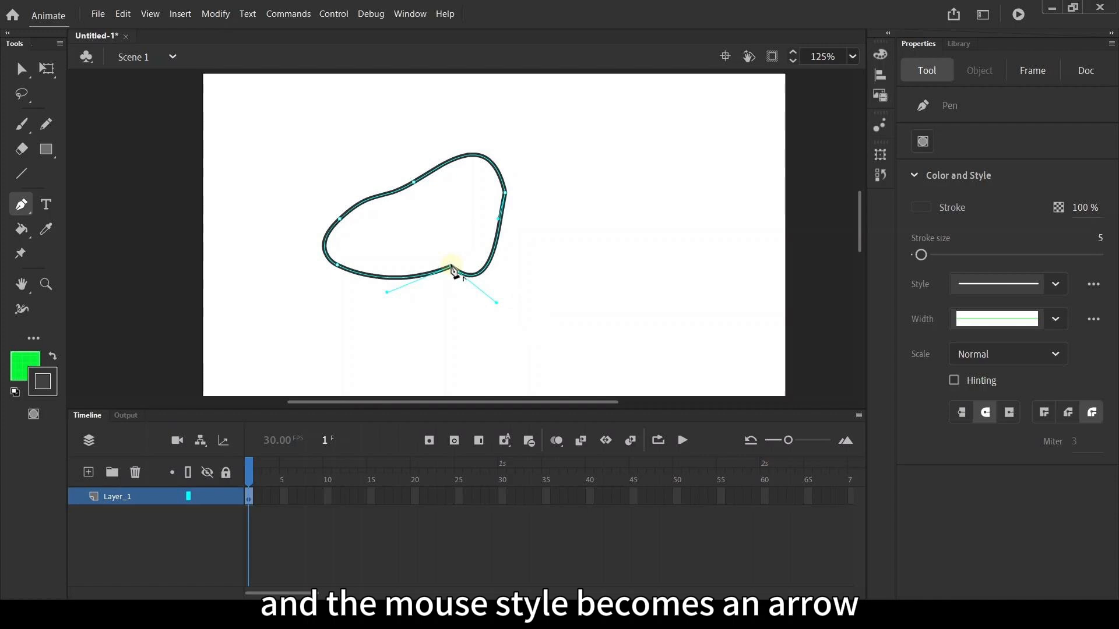
drag(452, 268, 420, 290)
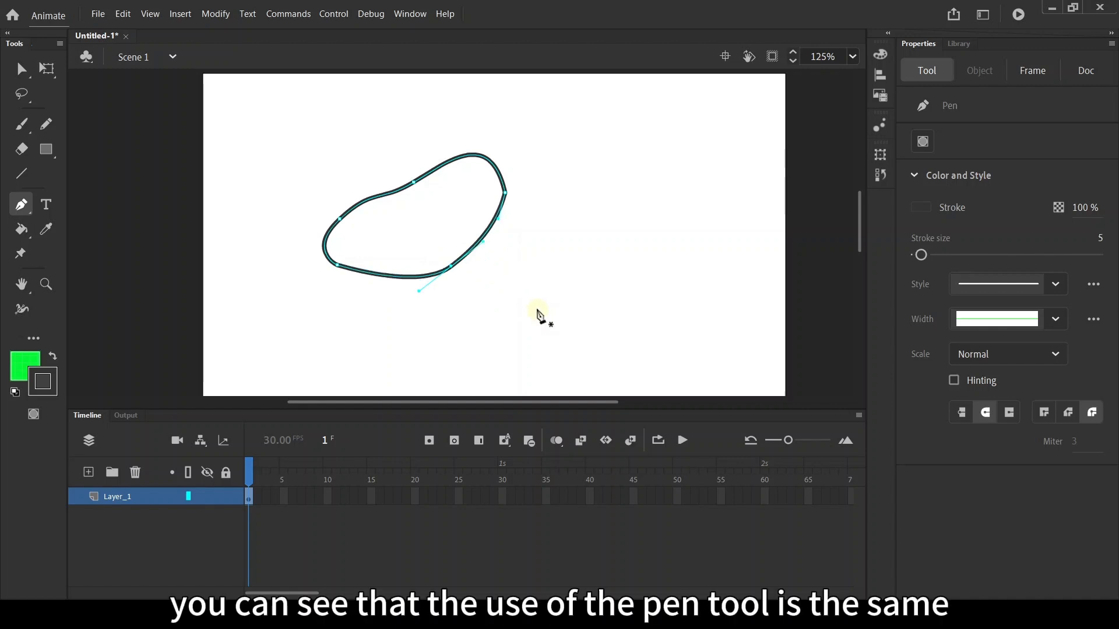
- Select the entire closed path and delete it from the stage
click(21, 69)
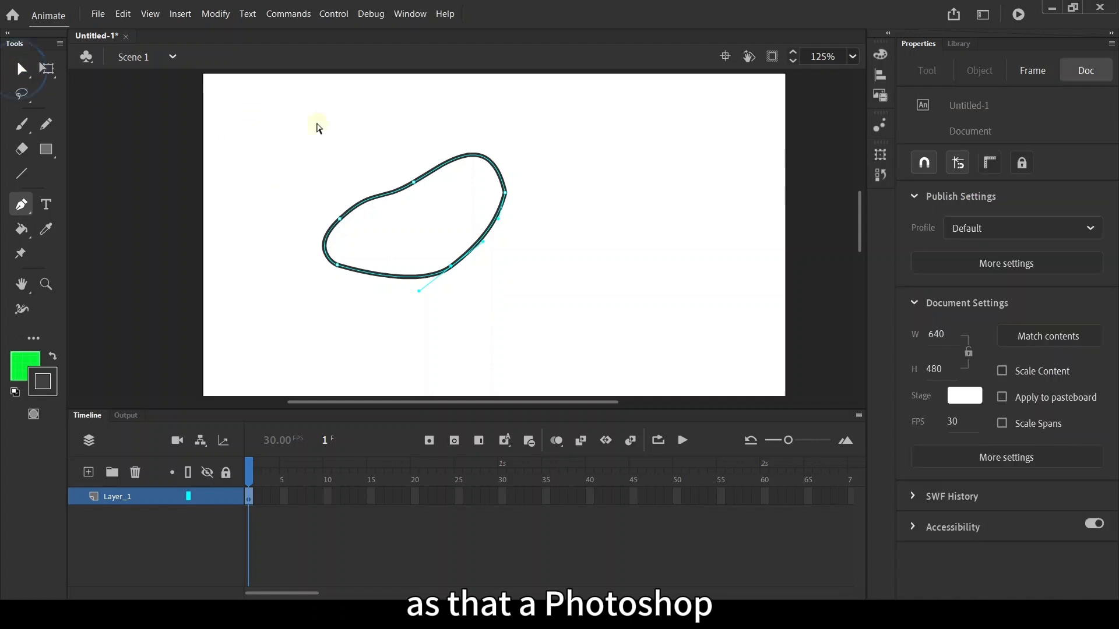
drag(281, 113, 637, 342)
key(Delete)
- Draw a horizontal straight line about 252 px long near the middle of the stage with the Line tool
click(22, 173)
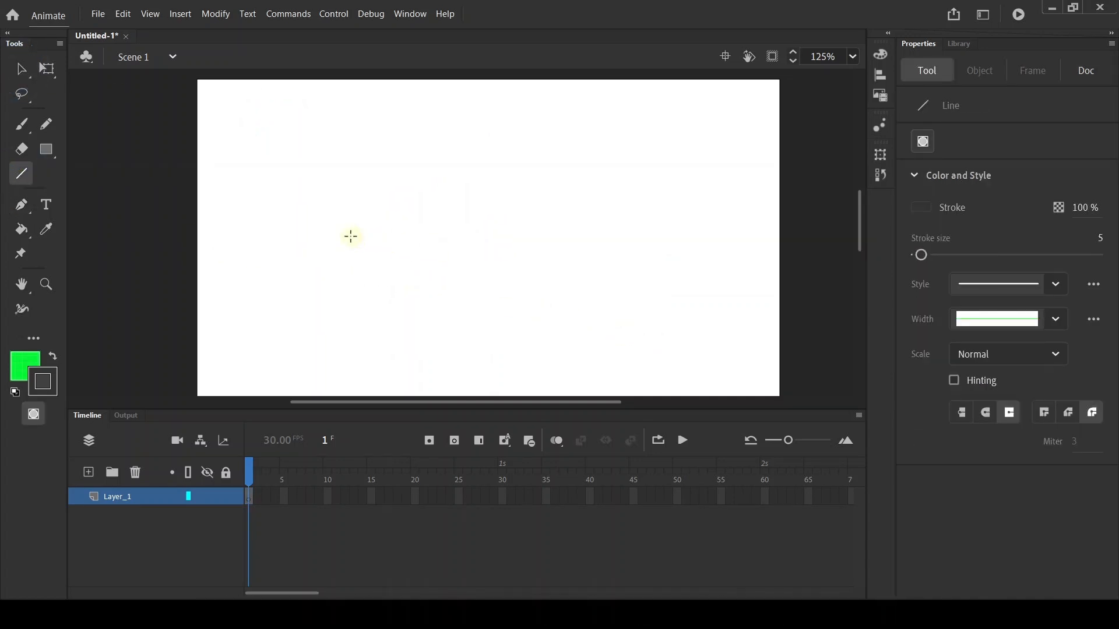
drag(344, 236, 577, 236)
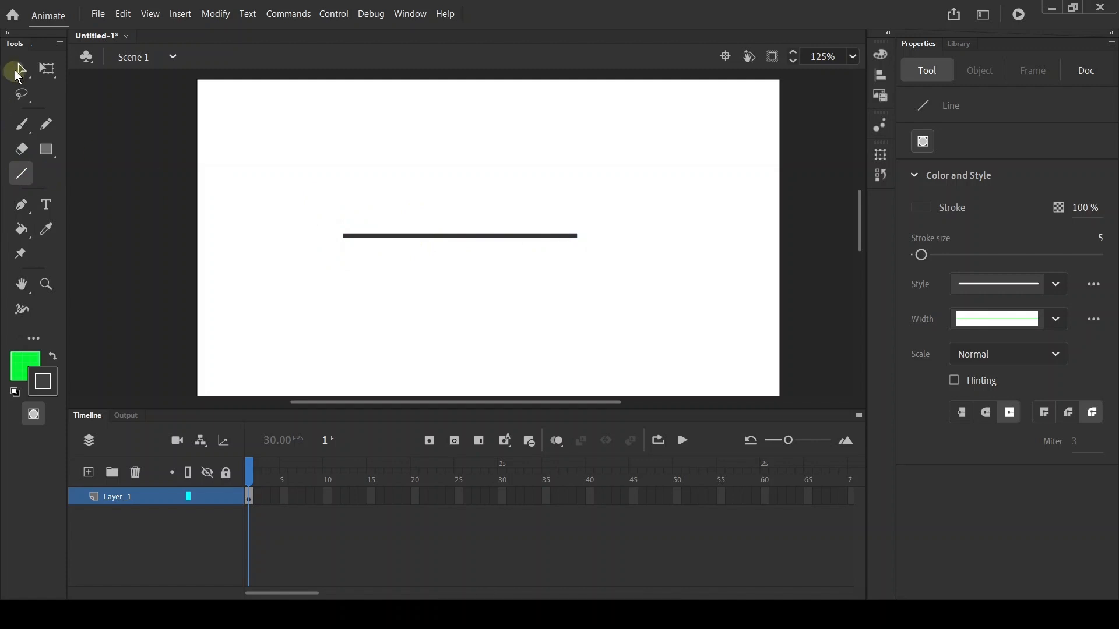
- Select the horizontal line and change its stroke style to dashed, keeping the stroke size at 5
click(21, 69)
click(532, 236)
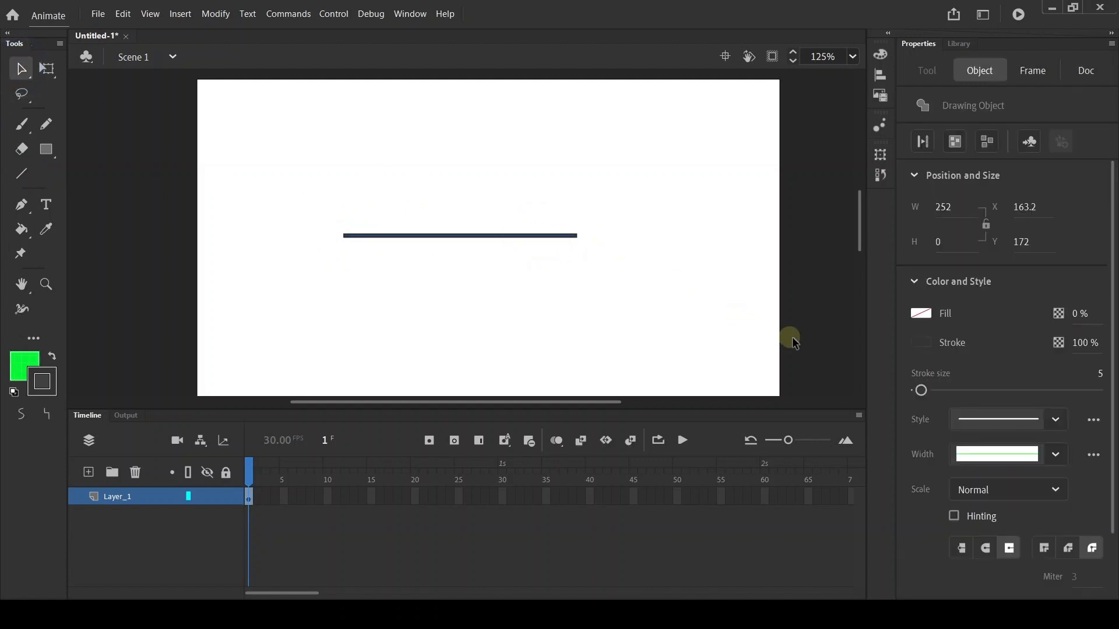
mouse_move(921, 390)
mouse_down()
mouse_move(1012, 392)
mouse_move(952, 393)
mouse_up()
drag(1096, 375, 1084, 359)
click(1036, 418)
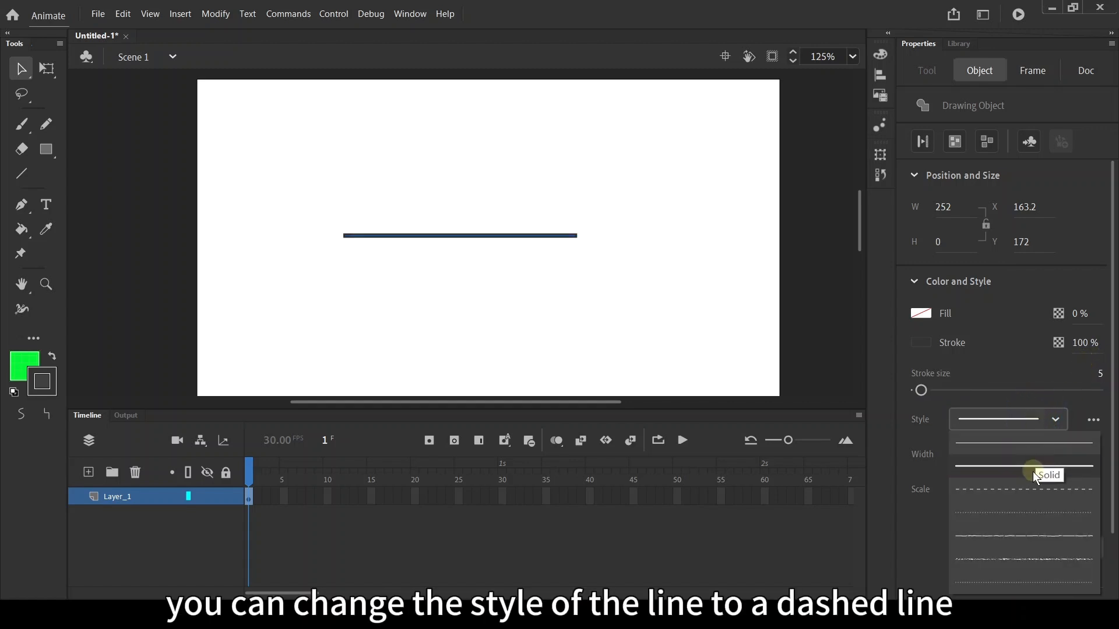
click(1030, 488)
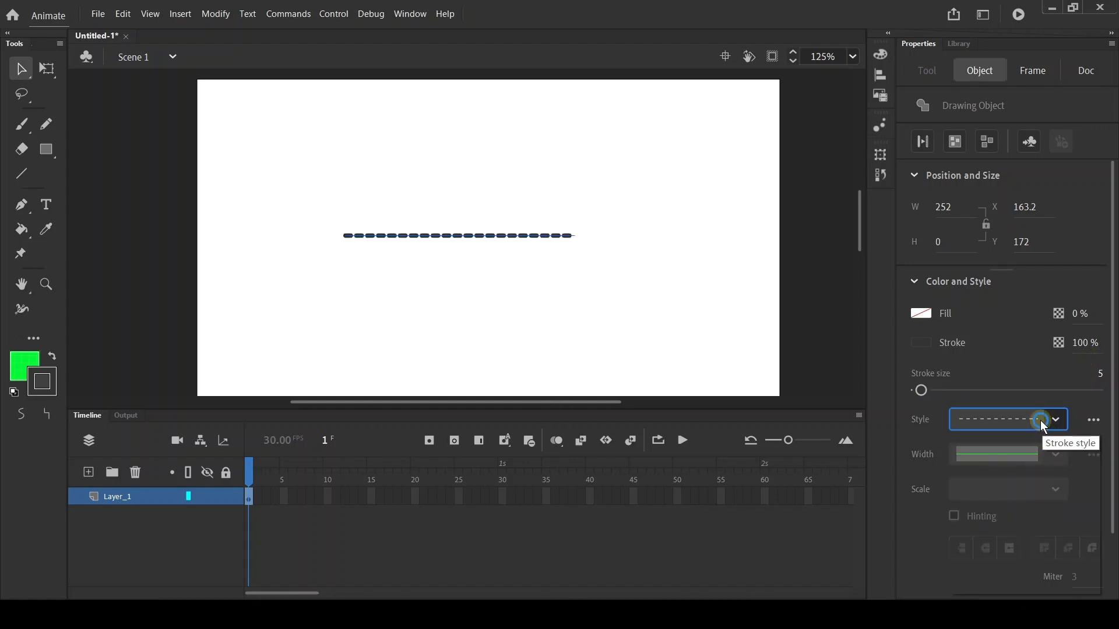
- Restore the horizontal line's stroke style to solid
click(1040, 421)
click(1026, 468)
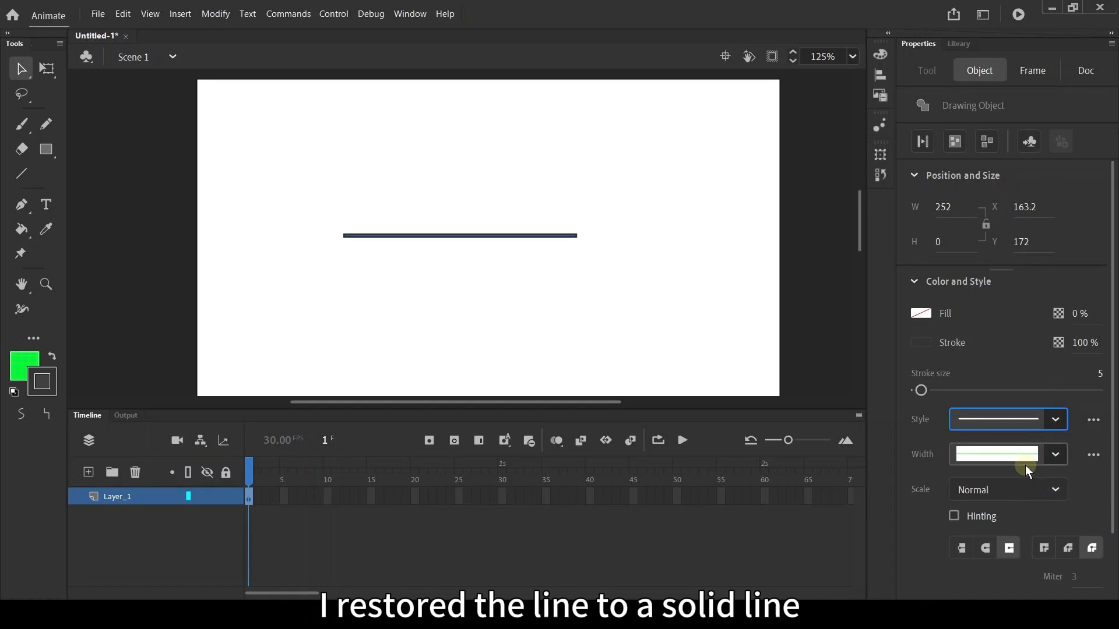
- Try the lens-shaped and one-end tapered width profiles on the line, and restore the uniform width profile
click(1025, 464)
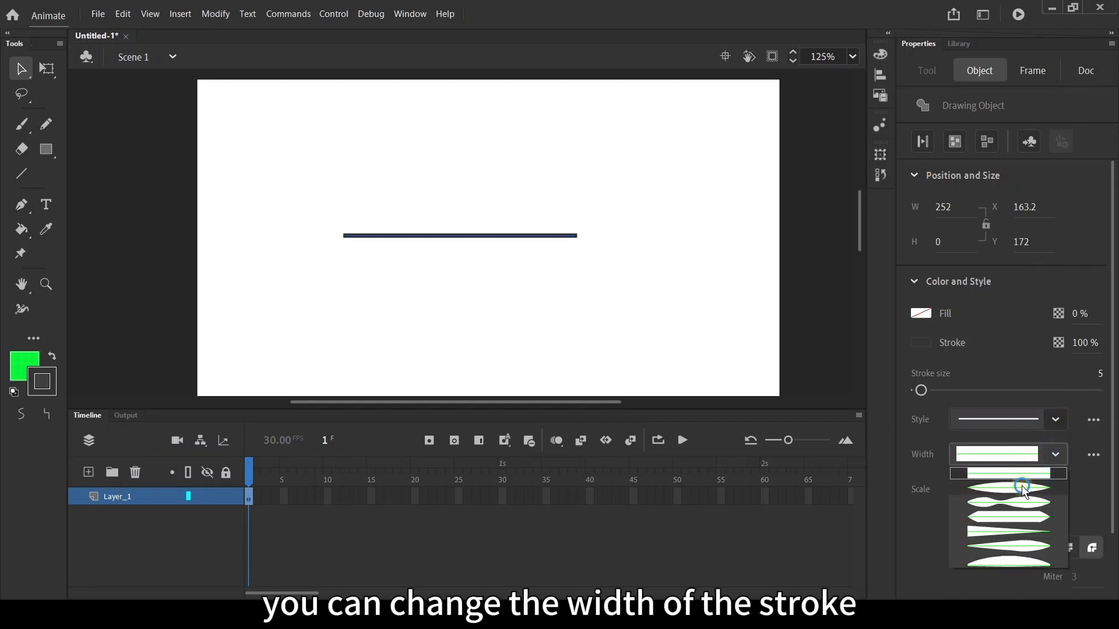
click(1022, 485)
click(1042, 457)
click(1014, 522)
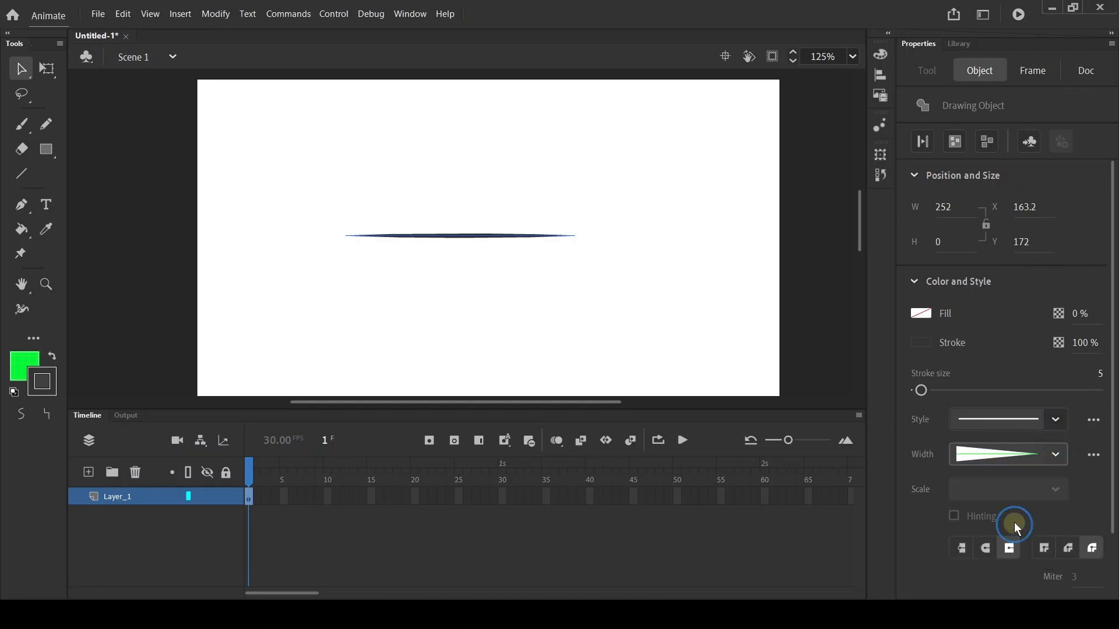
click(1046, 460)
click(1031, 468)
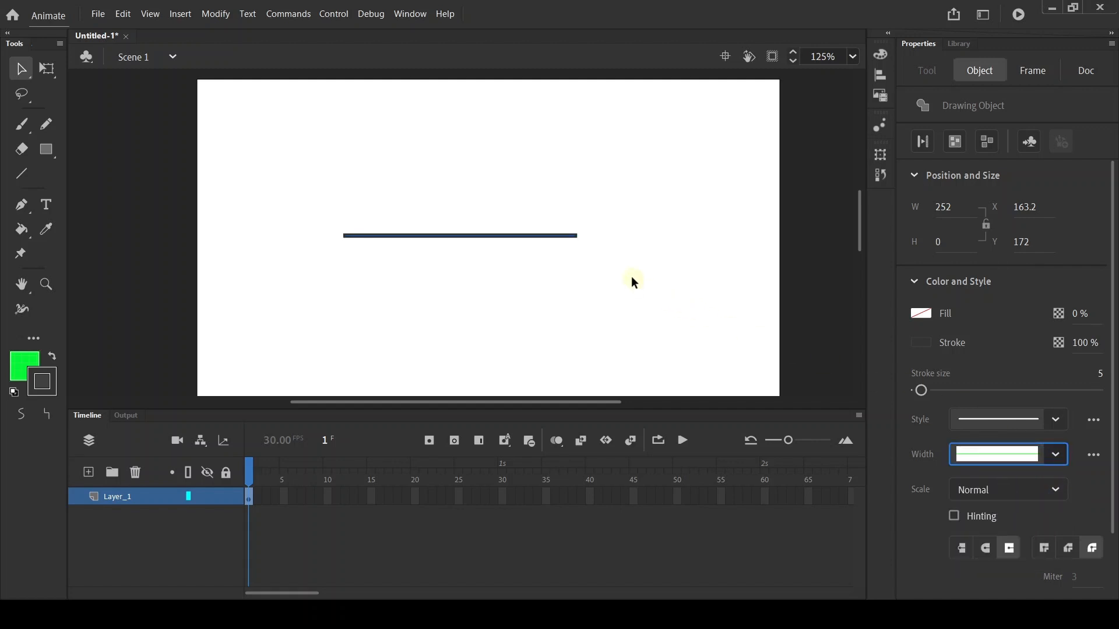
- Change the line's end caps to round
scroll(632, 273, up, 5)
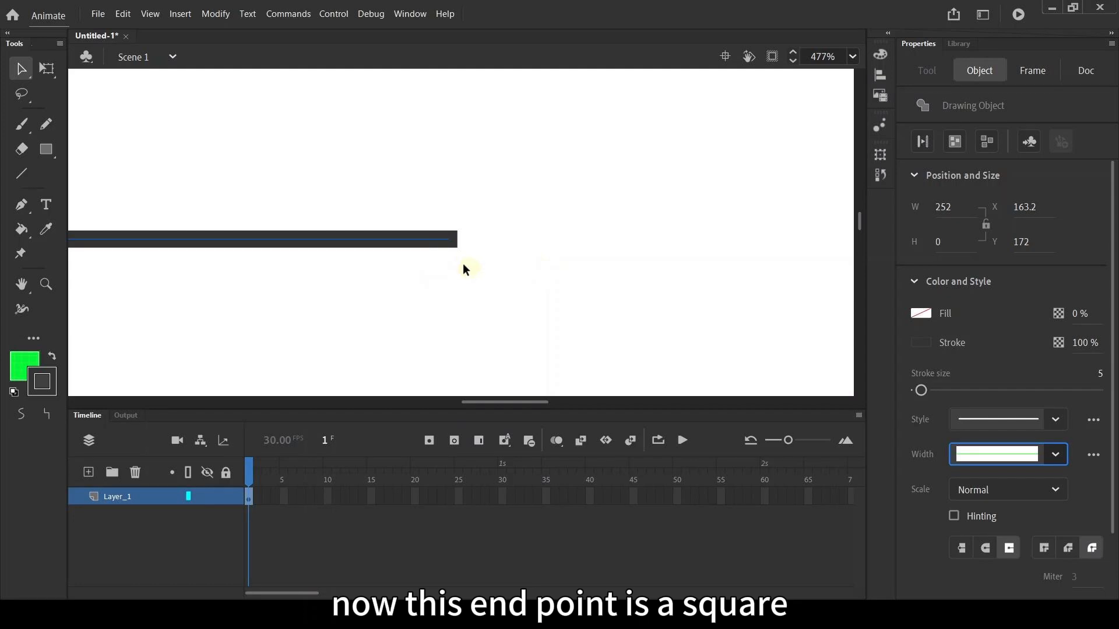
click(437, 243)
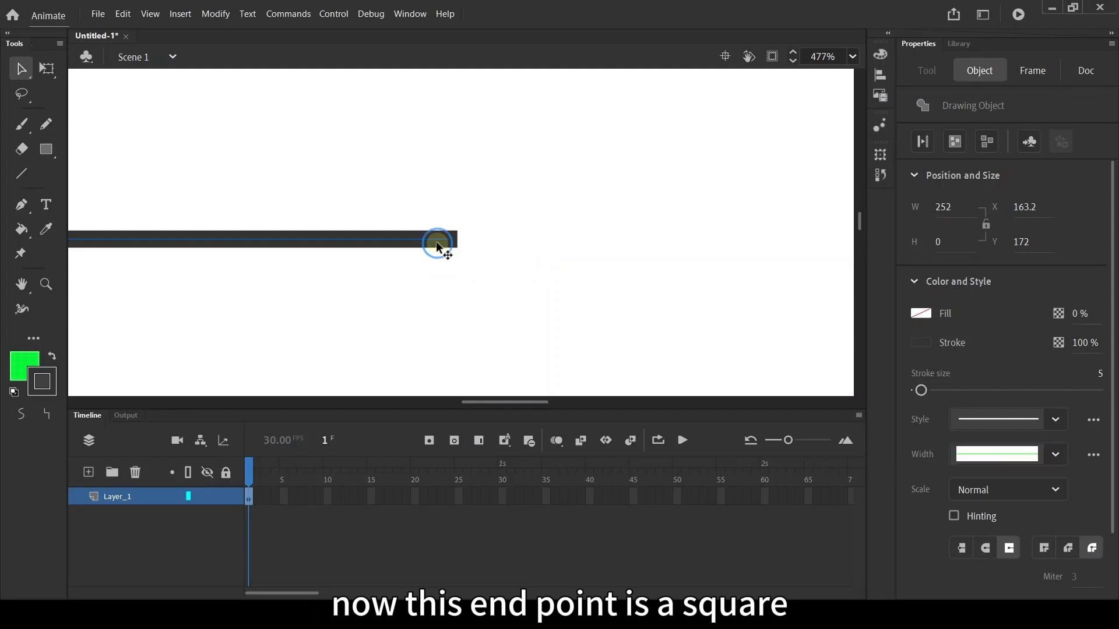
click(984, 551)
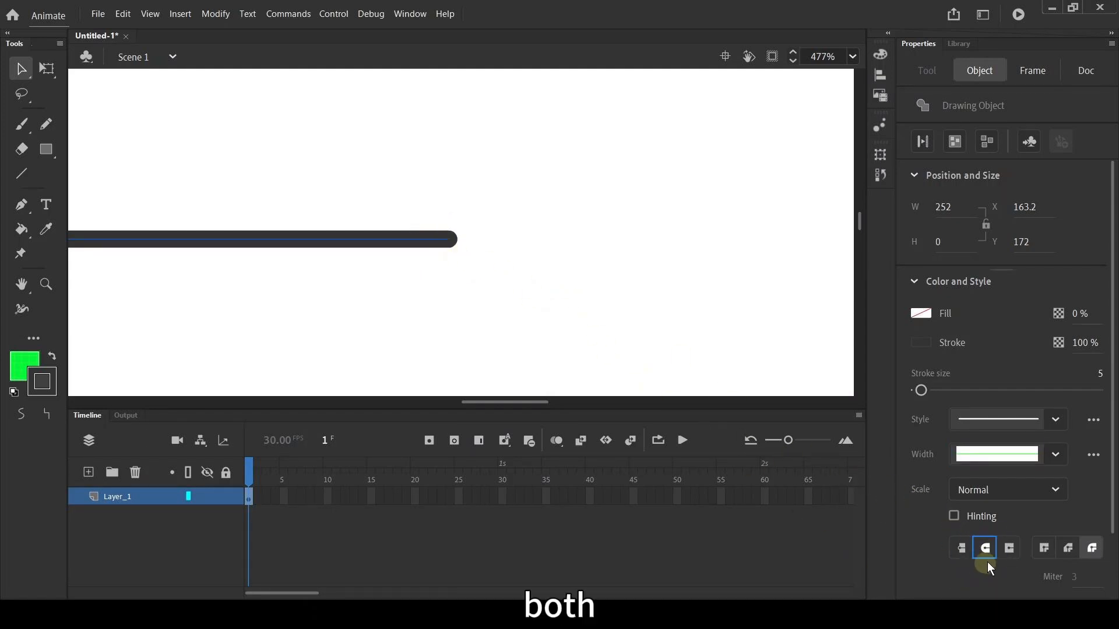
- Compare the flat butt cap with the projecting cap at the line's end, and leave the butt cap applied
click(961, 549)
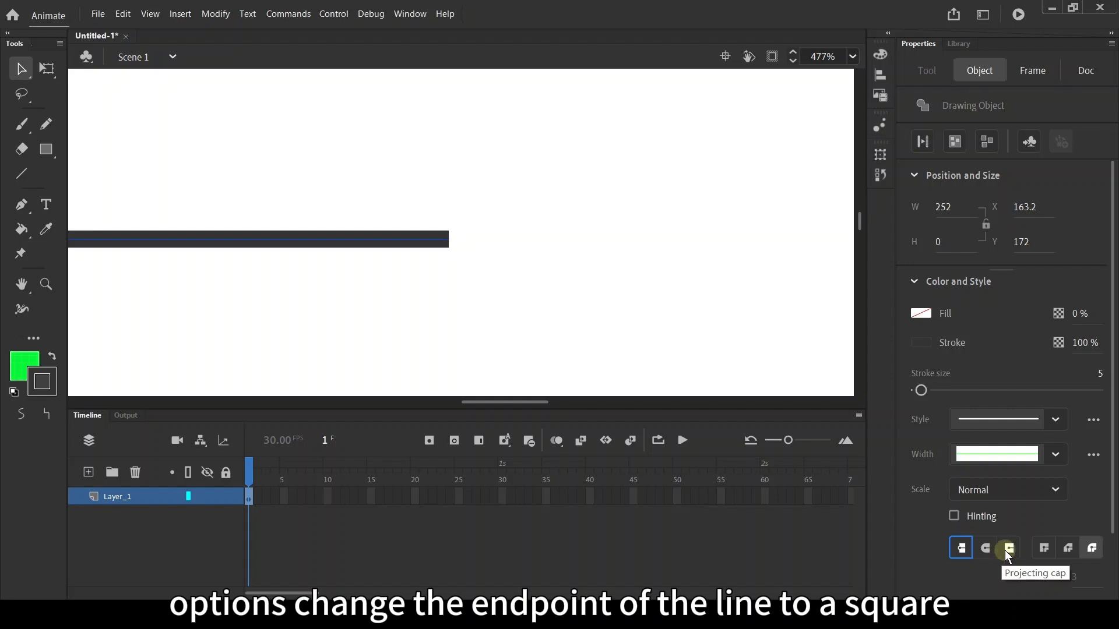
click(1009, 552)
click(958, 554)
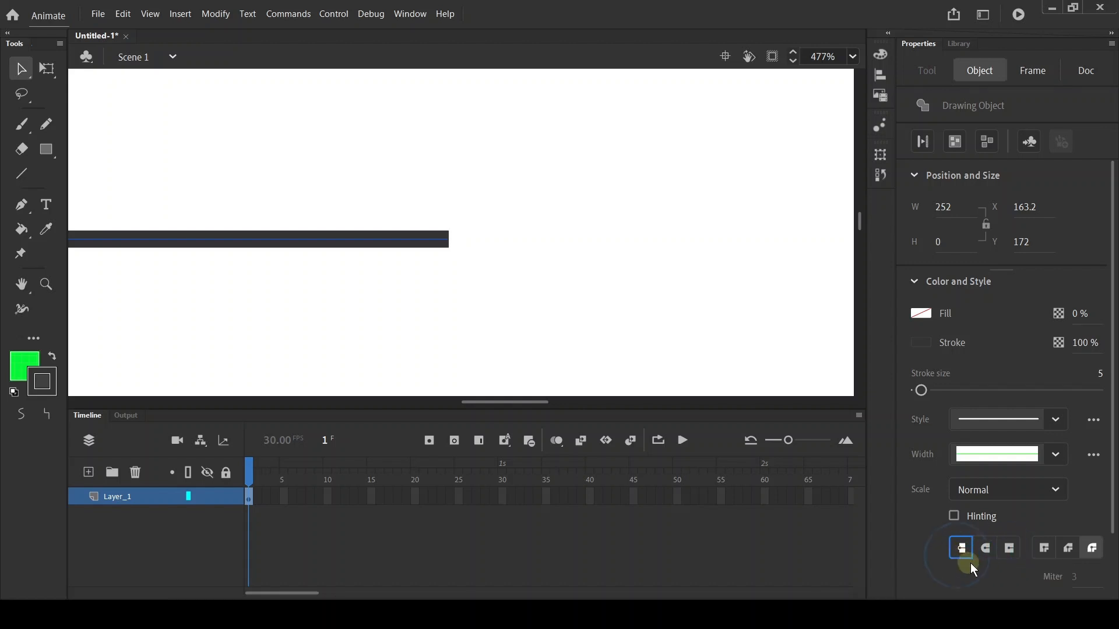
click(1012, 551)
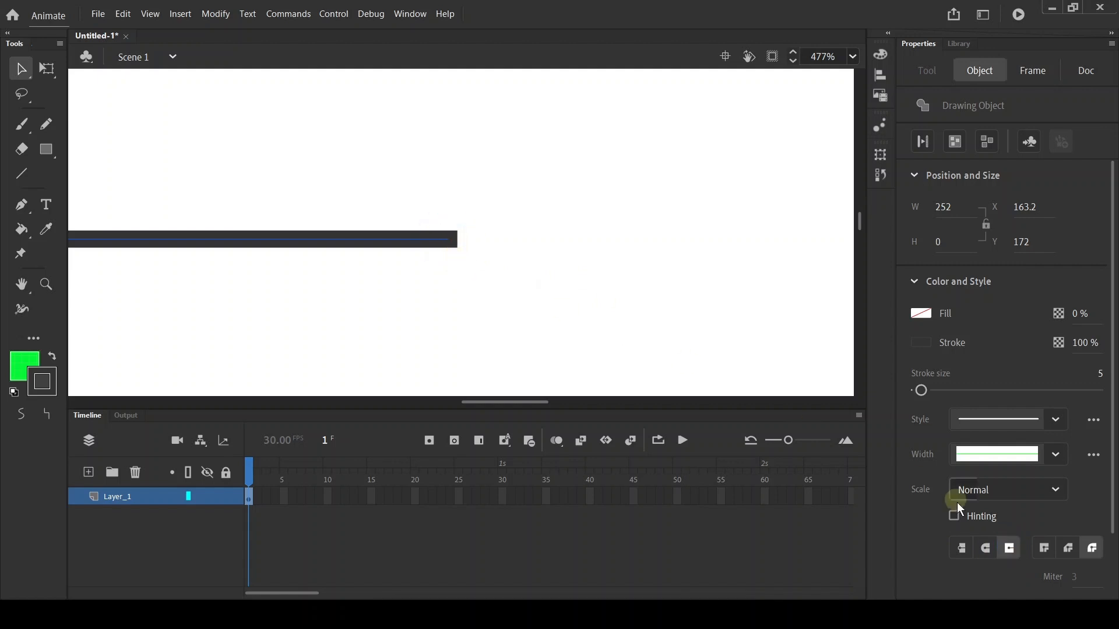
click(958, 549)
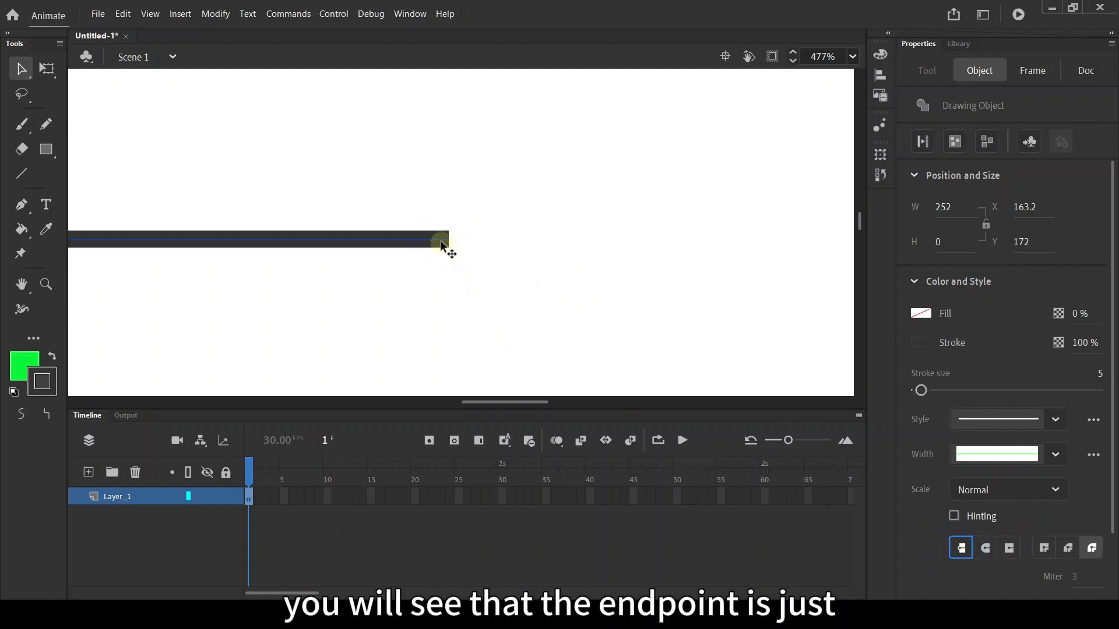
scroll(446, 247, up, 1)
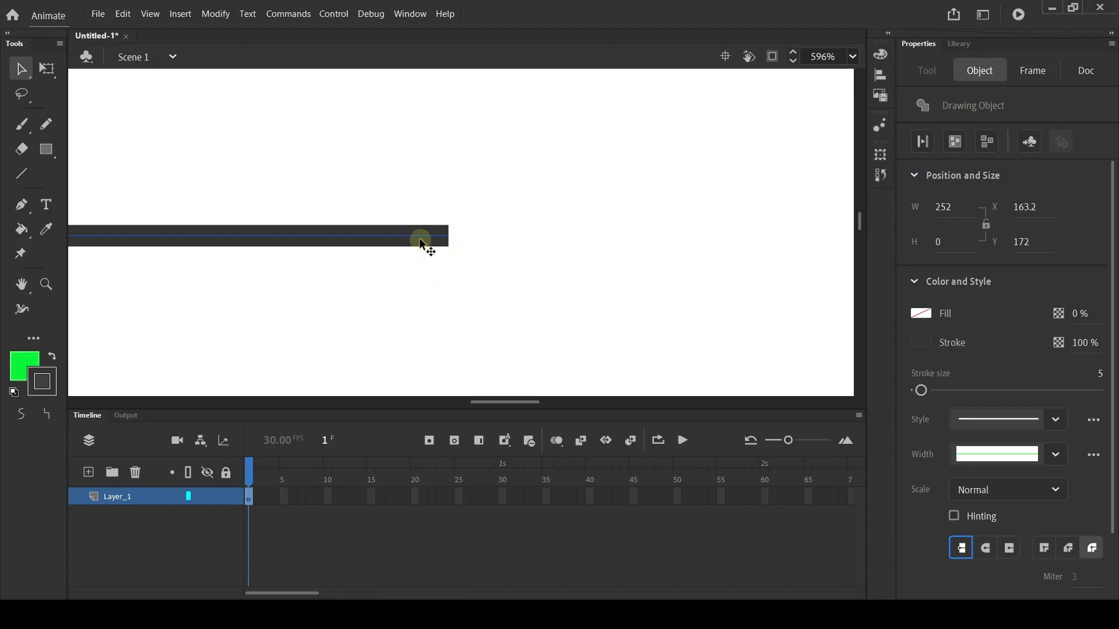
- Delete the horizontal line from the stage
key(Delete)
scroll(564, 248, down, 2)
scroll(565, 248, down, 3)
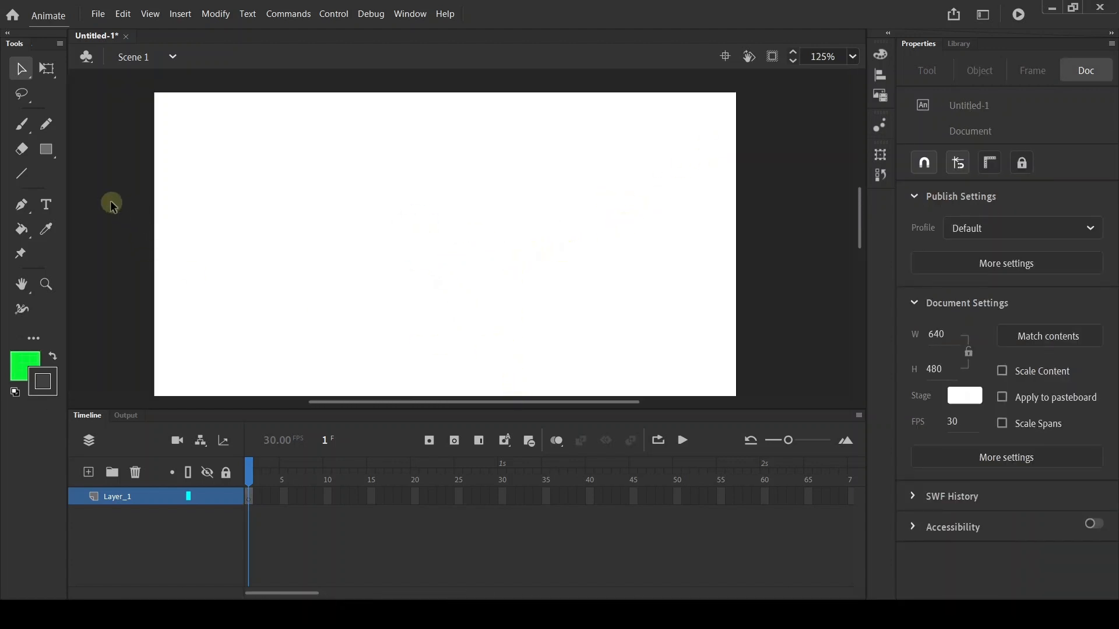
- Draw a green rectangle about 218 by 127 px near the middle of the stage with the Rectangle Primitive tool
click(46, 153)
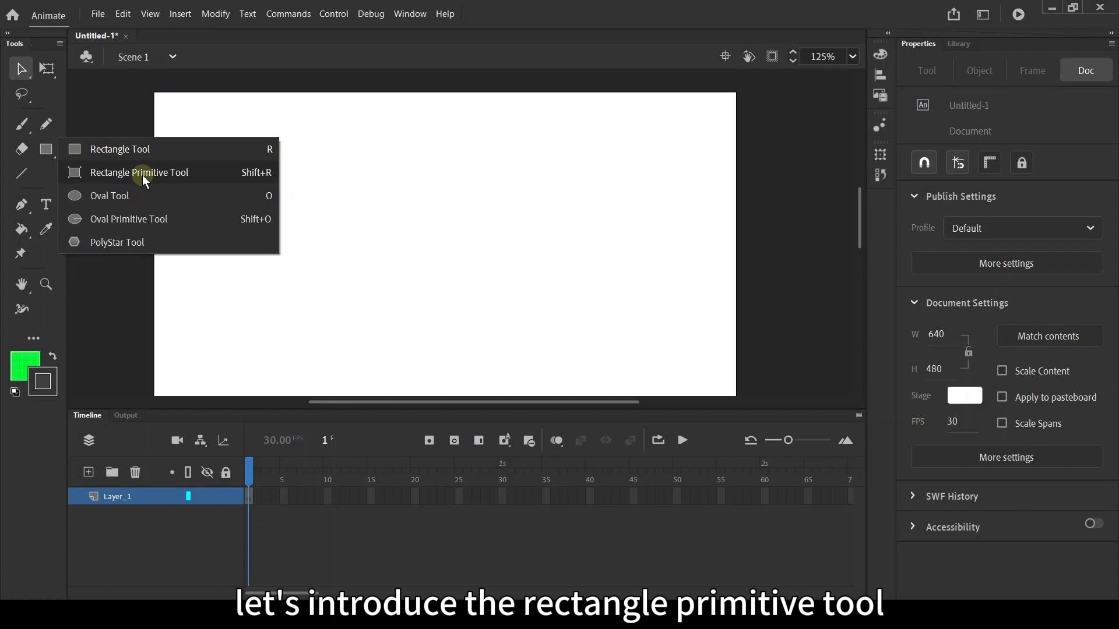
click(183, 172)
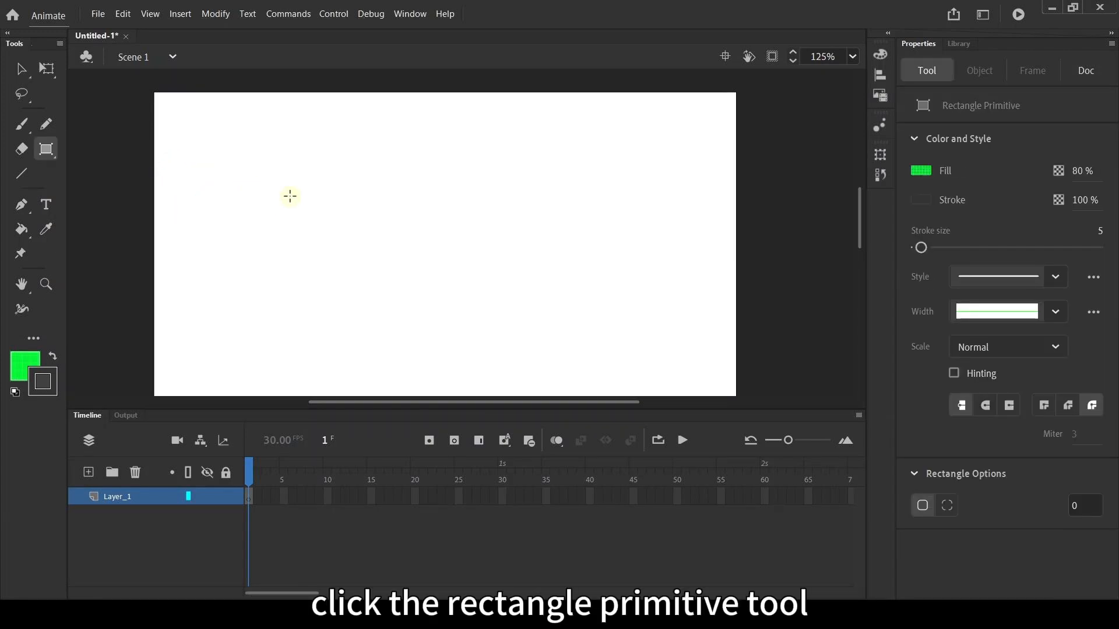
mouse_move(289, 195)
mouse_down()
mouse_move(399, 282)
mouse_move(490, 313)
mouse_up()
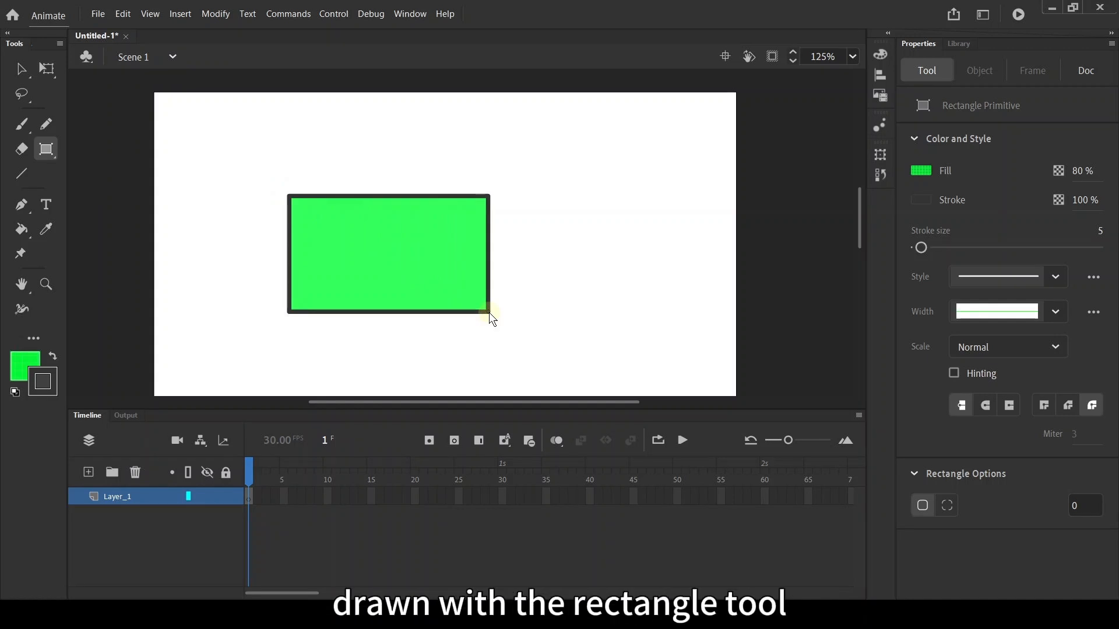
- Select the rectangle and pull its upper-left corner point inward to round all four corners to a radius of about 31
click(377, 236)
click(21, 74)
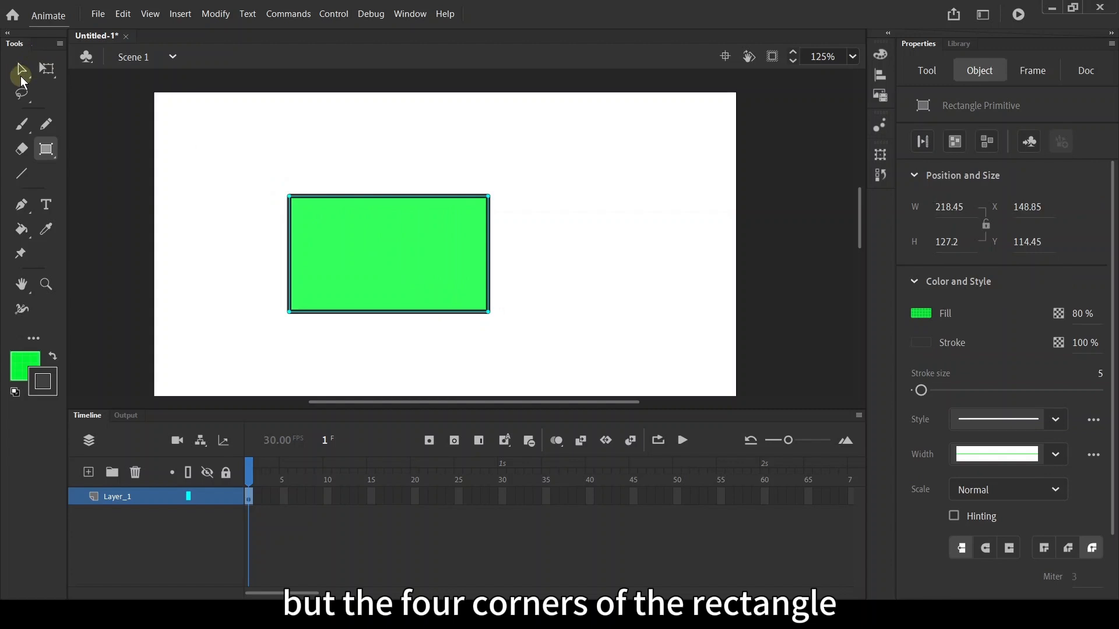
click(47, 70)
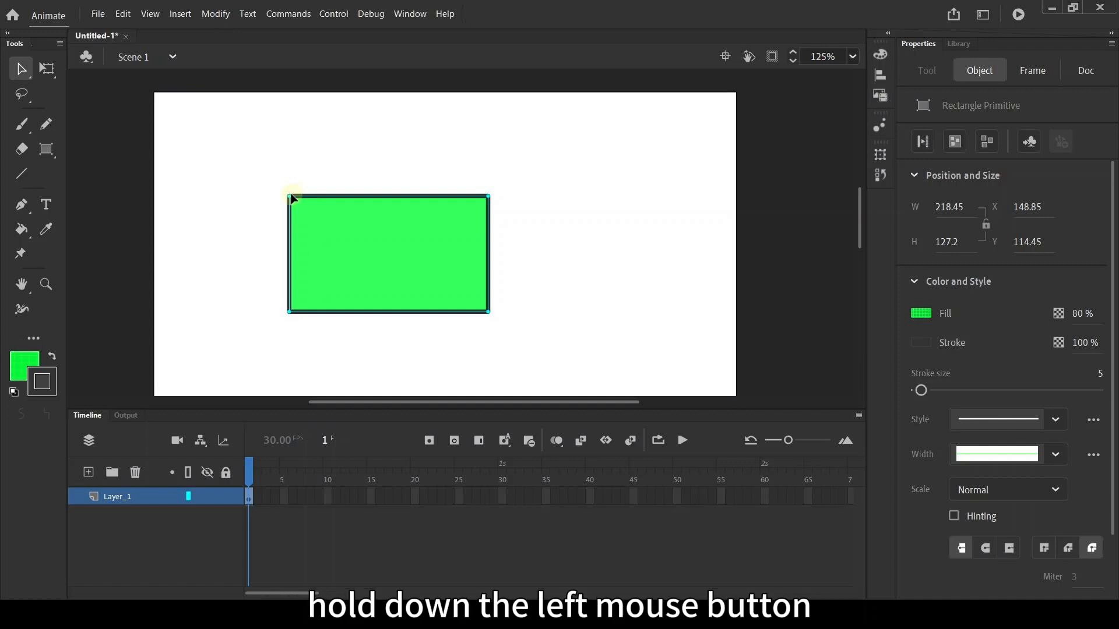
drag(291, 198, 317, 222)
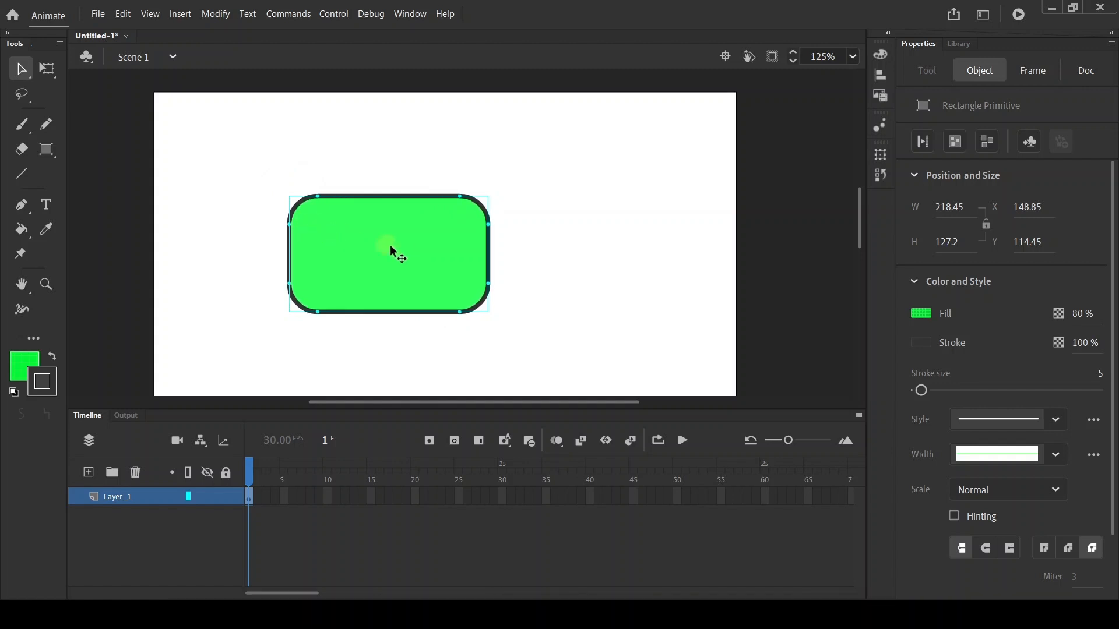
- Set the radius of all four rectangle corners to 50
scroll(969, 470, down, 2)
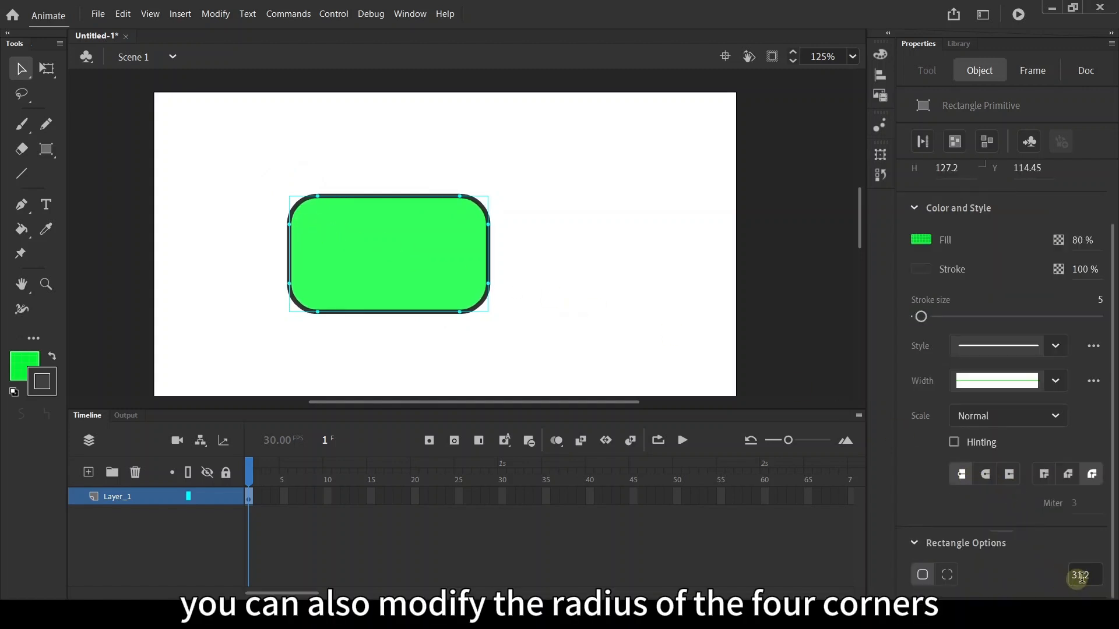
drag(1088, 578, 1058, 568)
text(50)
key(Return)
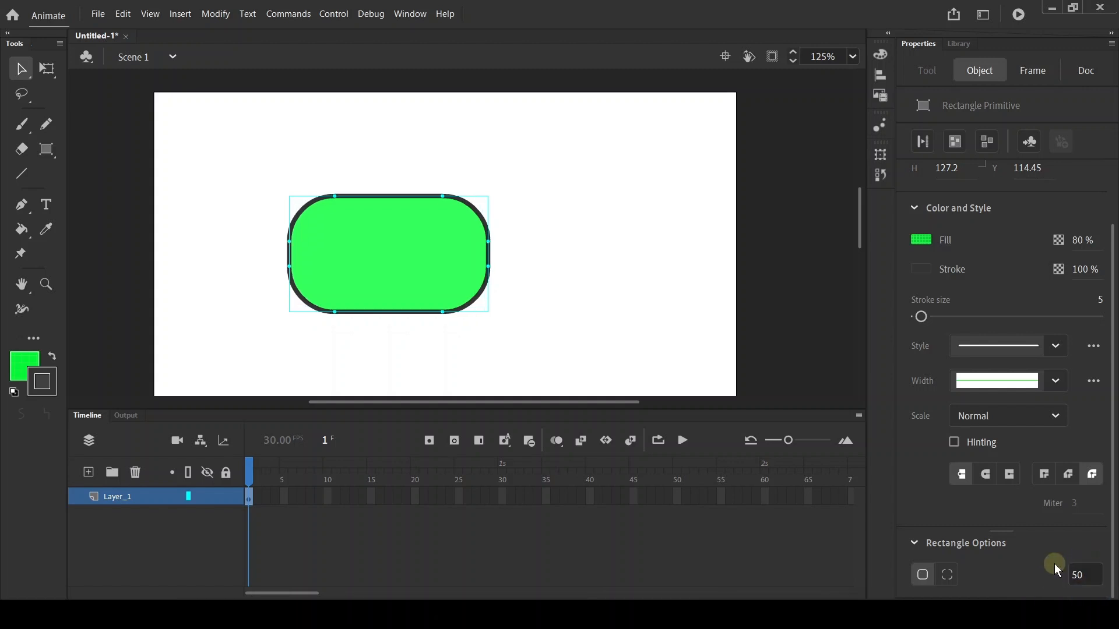
- Enable individual corner radii for the rectangle and set the upper-right corner's radius to 20
click(951, 579)
scroll(1087, 578, down, 2)
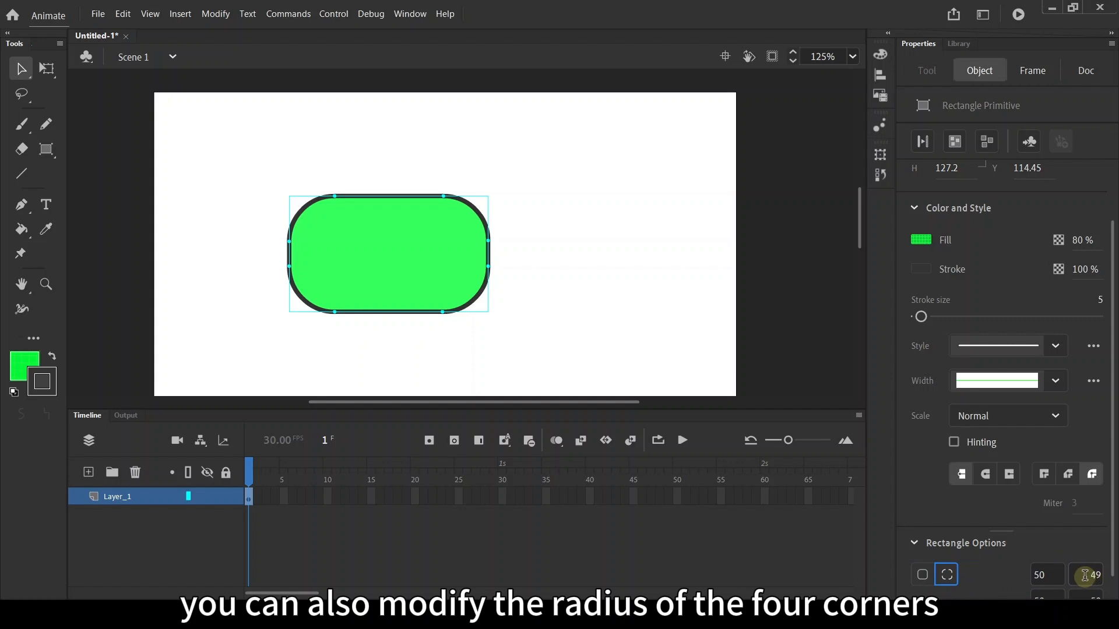
drag(1113, 547, 1113, 588)
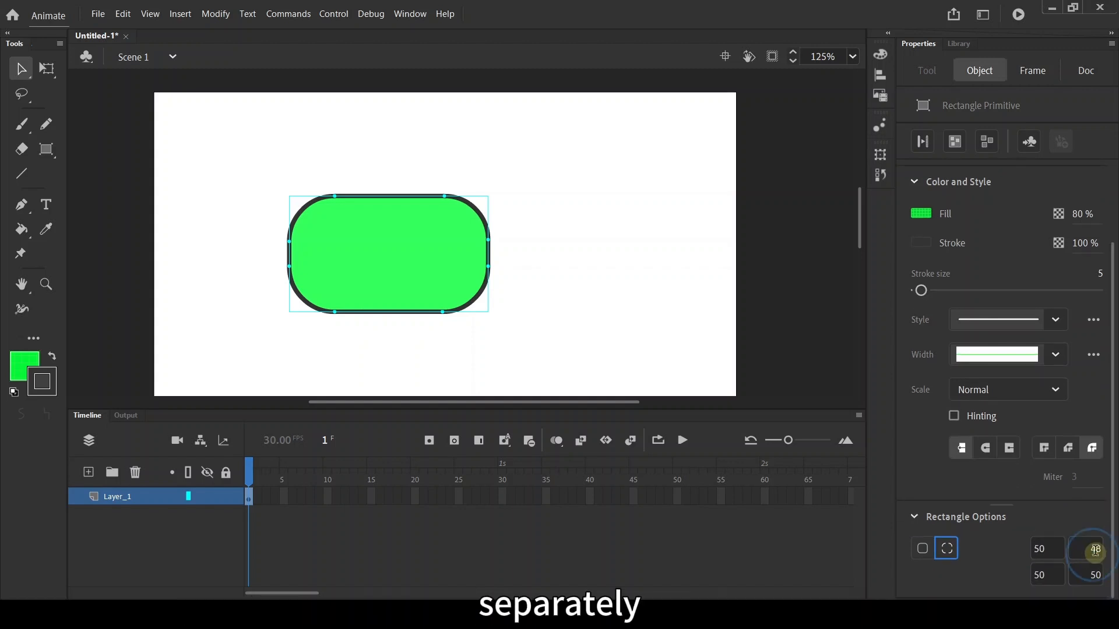
click(1095, 550)
text(20)
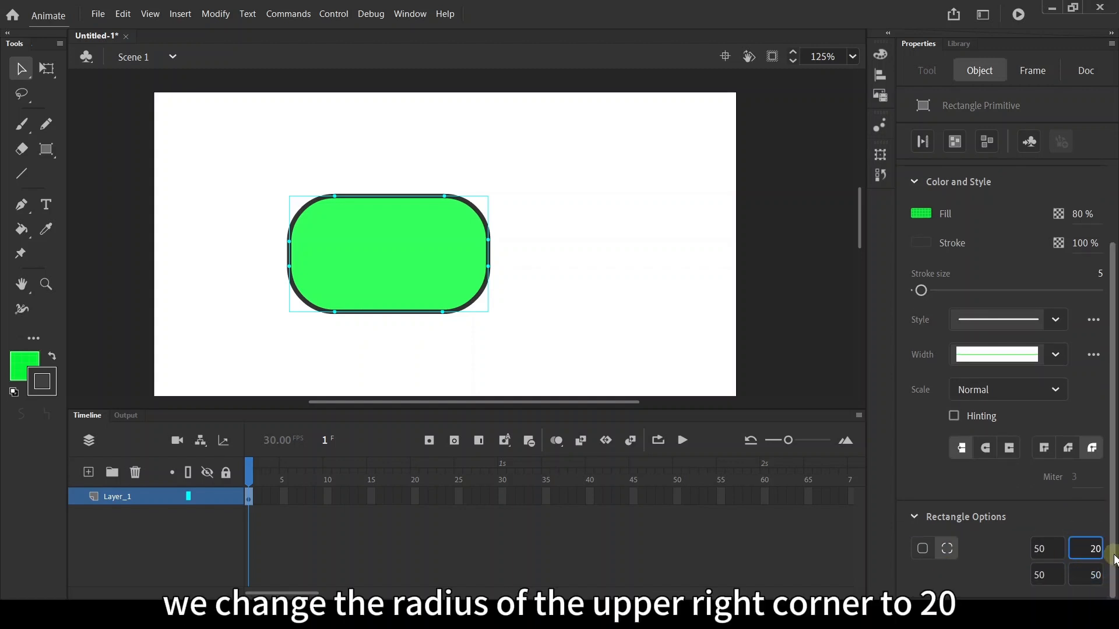
key(Return)
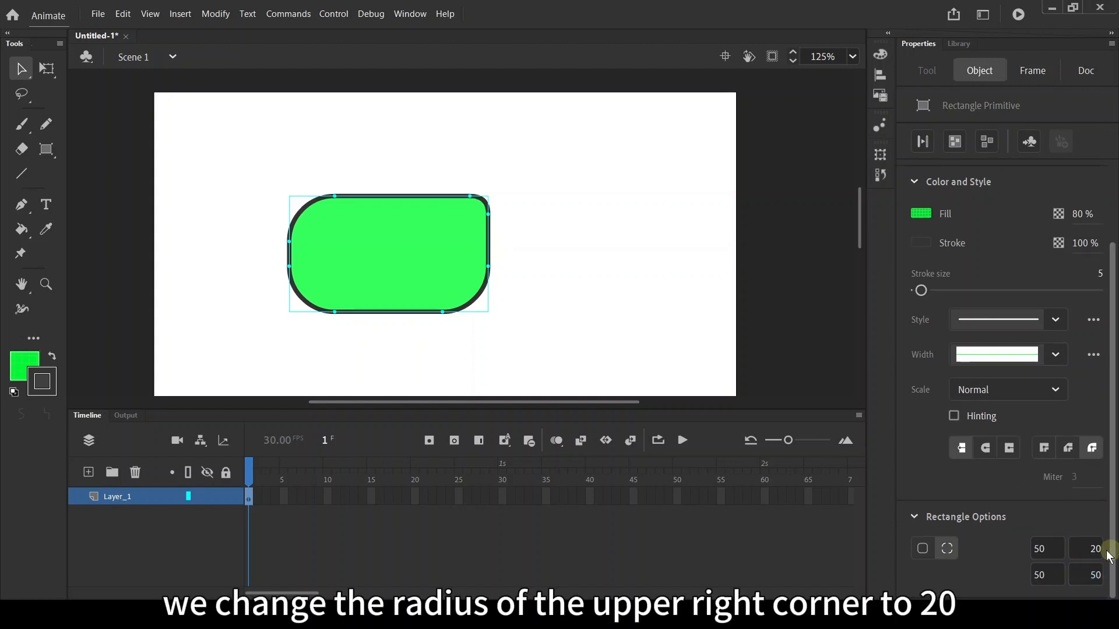
- Select the rounded rectangle and delete it from the stage
click(540, 200)
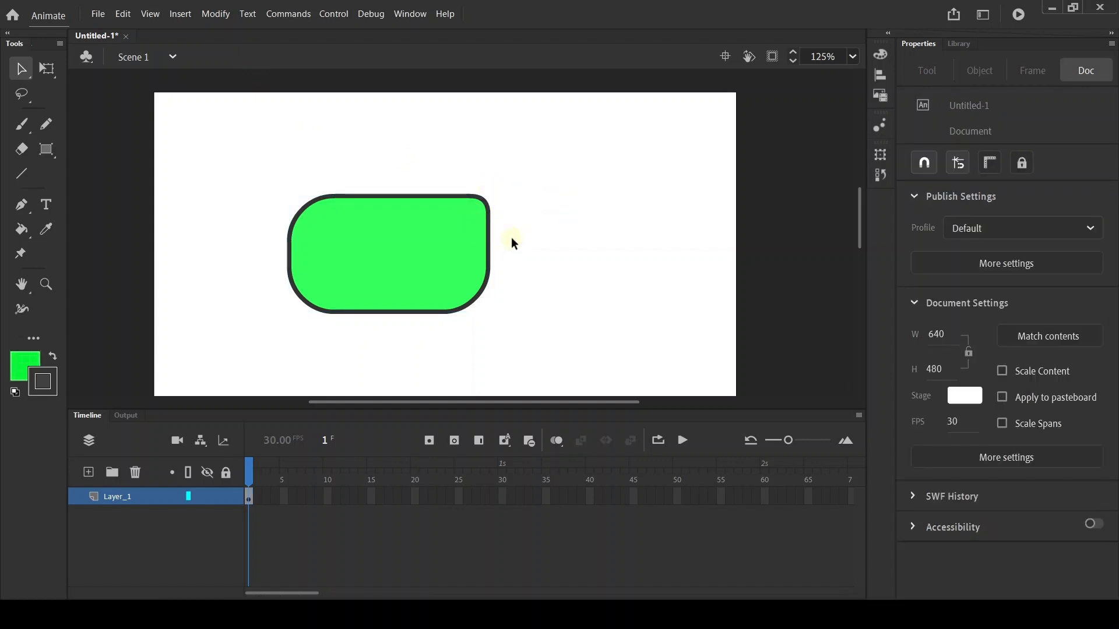
click(415, 244)
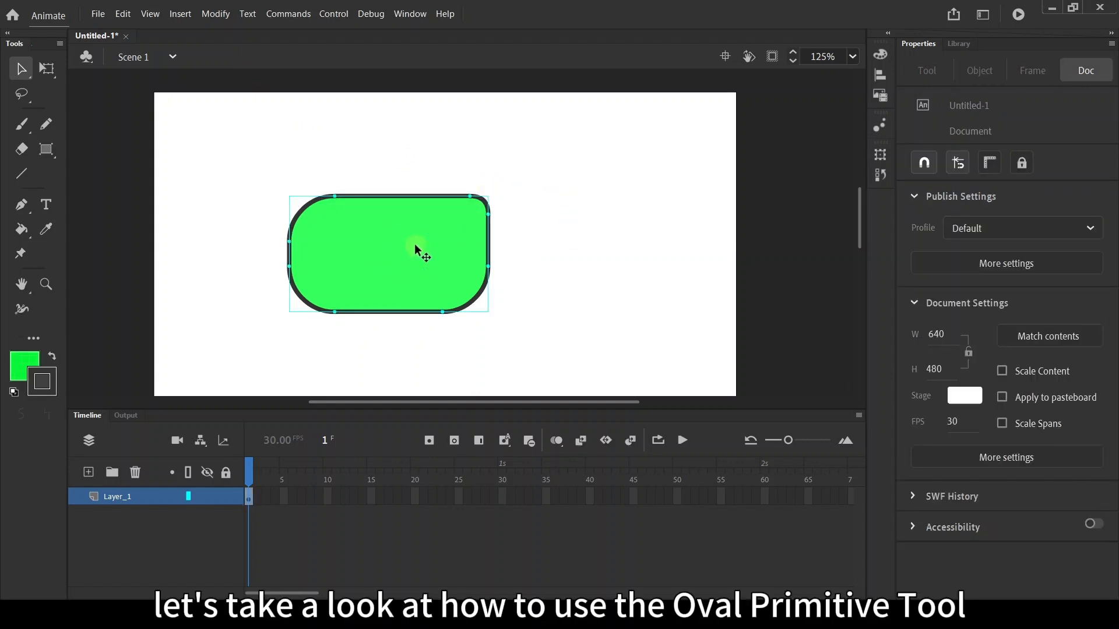
key(Delete)
- Draw a green circle about 142 px in diameter near the middle of the stage with the Oval Primitive tool, and deselect it
click(44, 153)
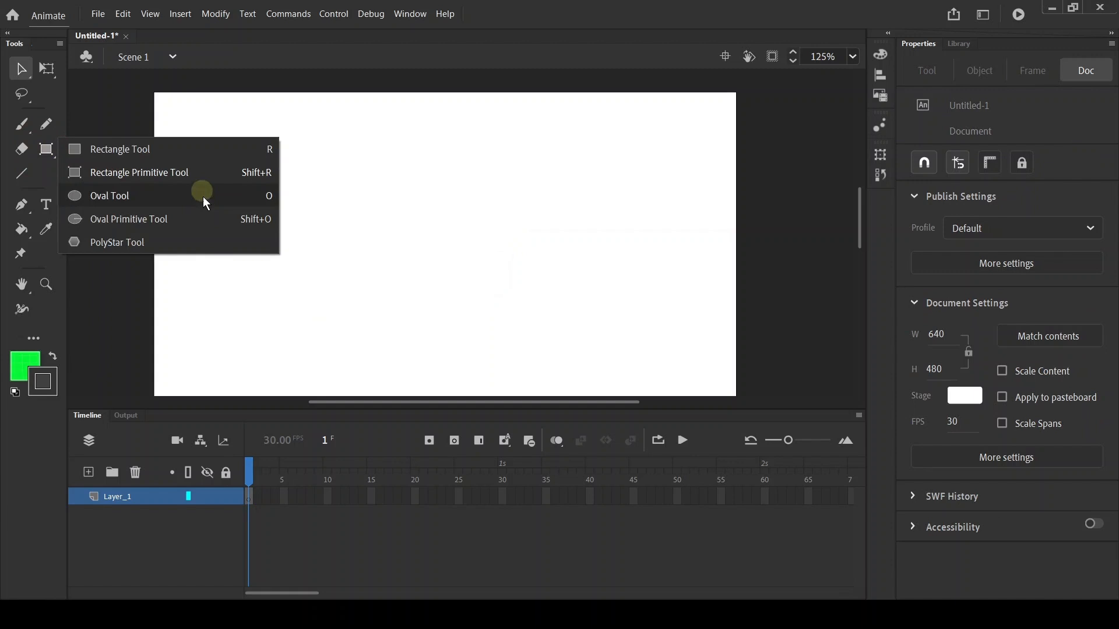
click(183, 222)
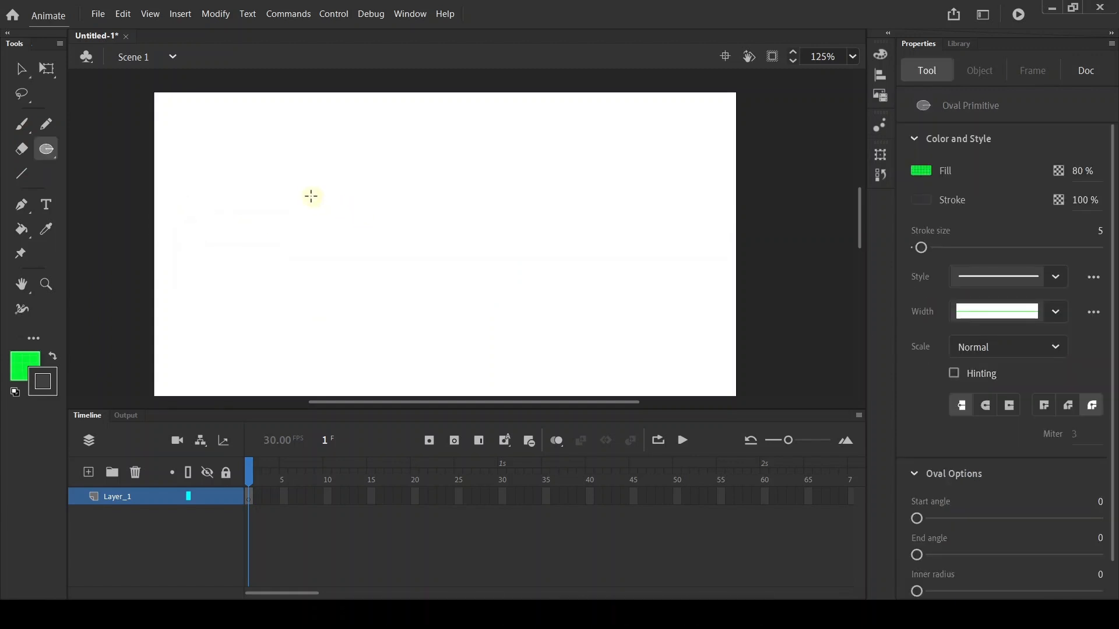
drag(311, 197, 440, 322)
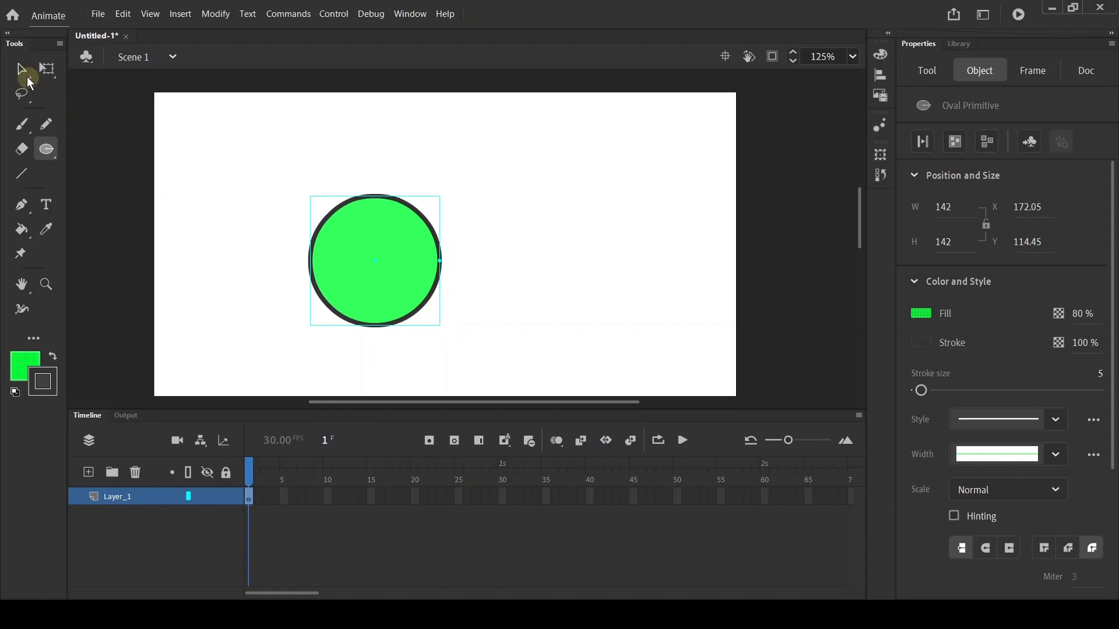
click(26, 77)
click(500, 275)
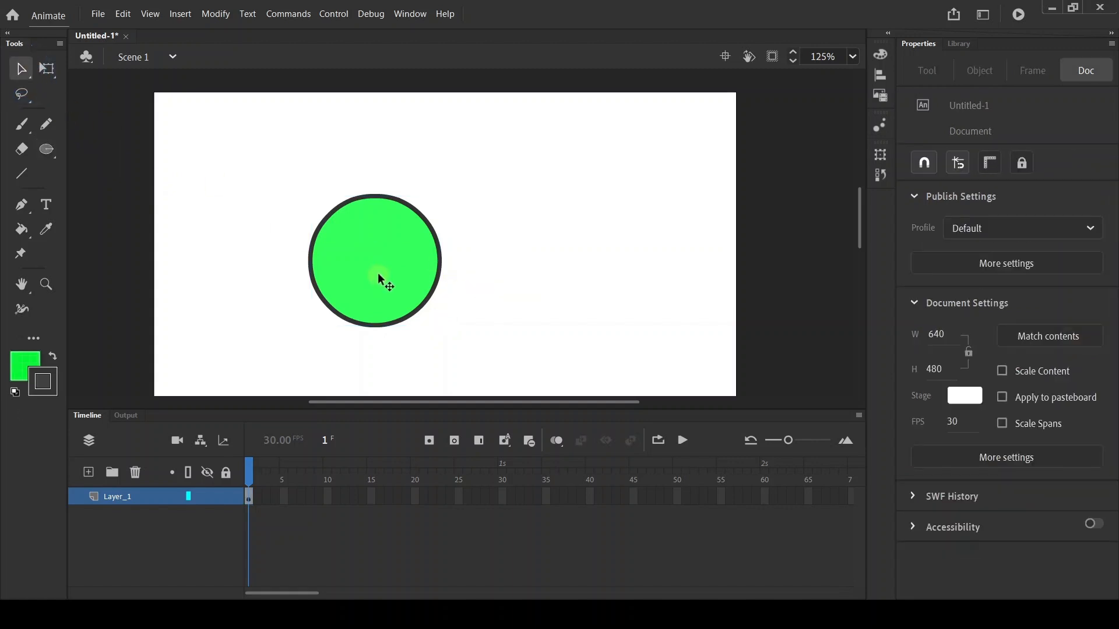
- Select the circle and pull its center point outward to make a ring with an inner radius of about 62
scroll(378, 273, up, 1)
scroll(373, 274, up, 2)
click(384, 249)
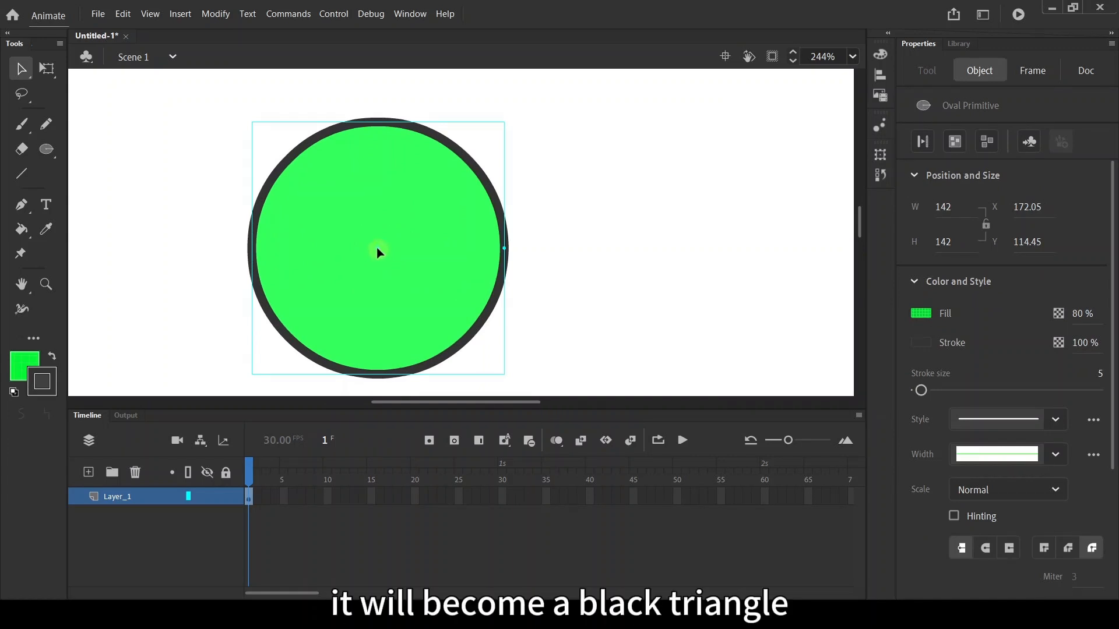
drag(376, 247, 456, 365)
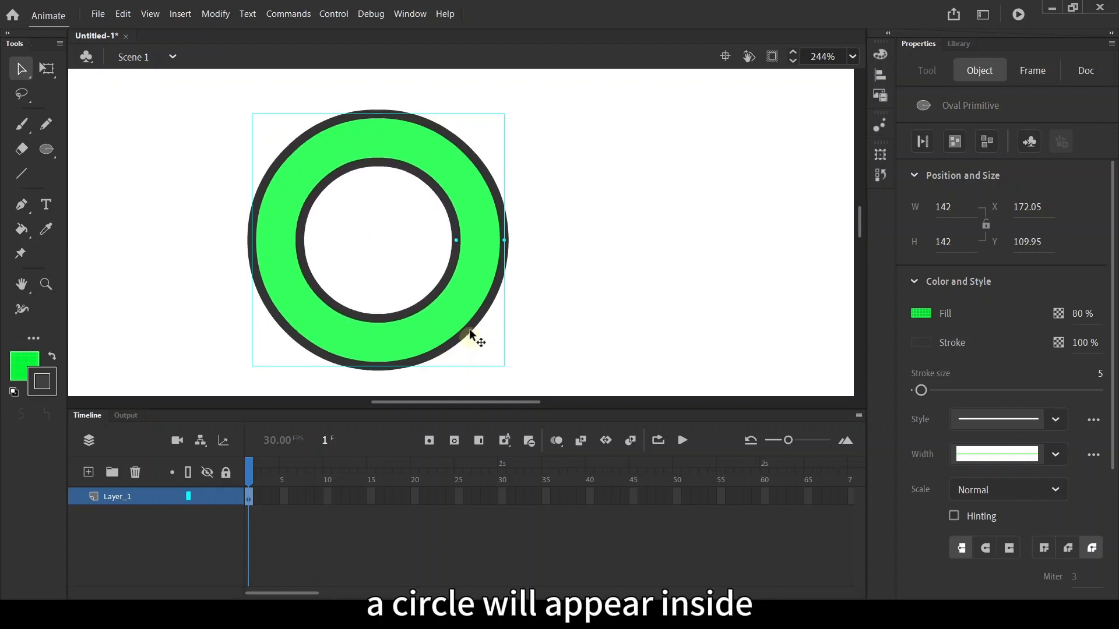
- Open the ring into an arc by moving its outer control point clockwise to a start angle of about 83
drag(504, 240, 389, 324)
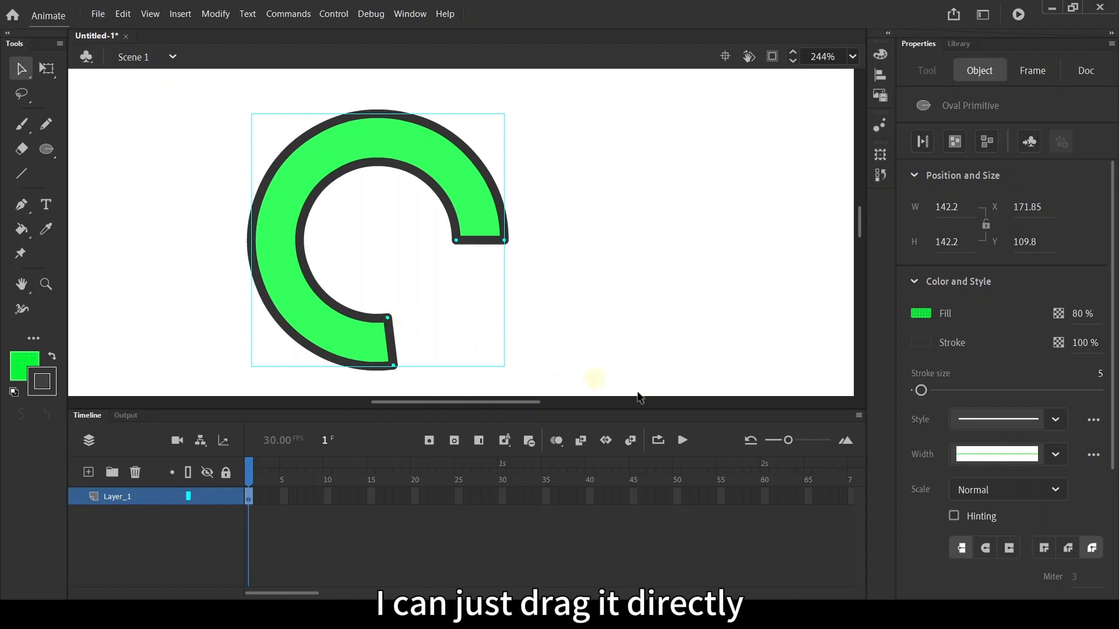
scroll(927, 505, down, 3)
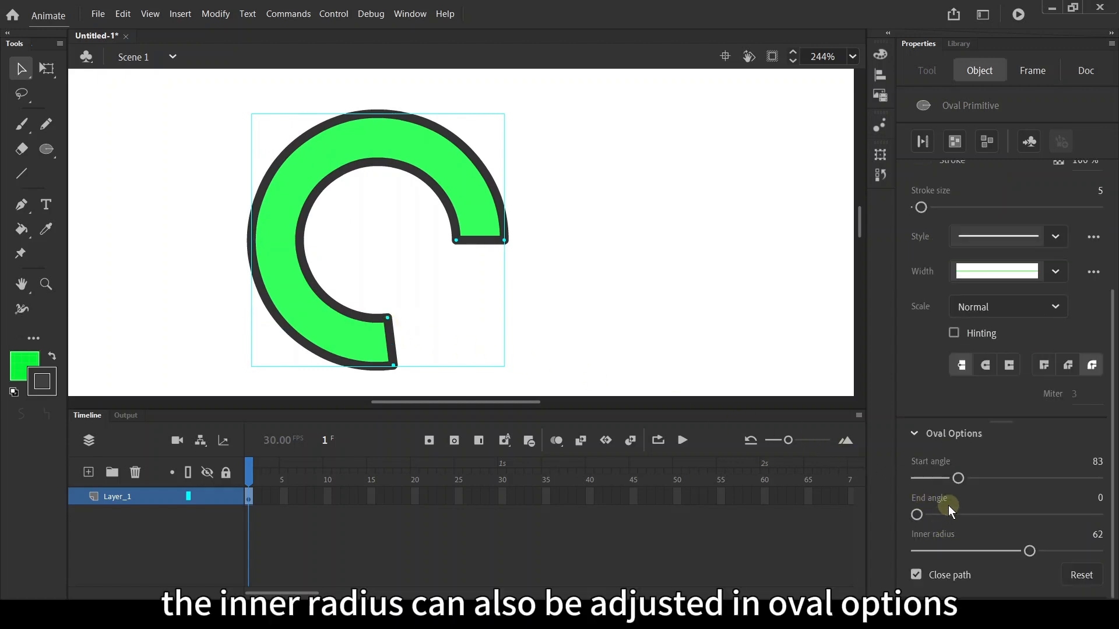
- Adjust the green arc's oval options to an inner radius of 59, a start angle of 139 and an end angle of 34
mouse_move(1030, 551)
mouse_down()
mouse_move(981, 549)
mouse_move(1025, 551)
mouse_up()
drag(960, 478, 988, 479)
mouse_move(918, 514)
mouse_down()
mouse_move(1000, 506)
mouse_move(934, 512)
mouse_up()
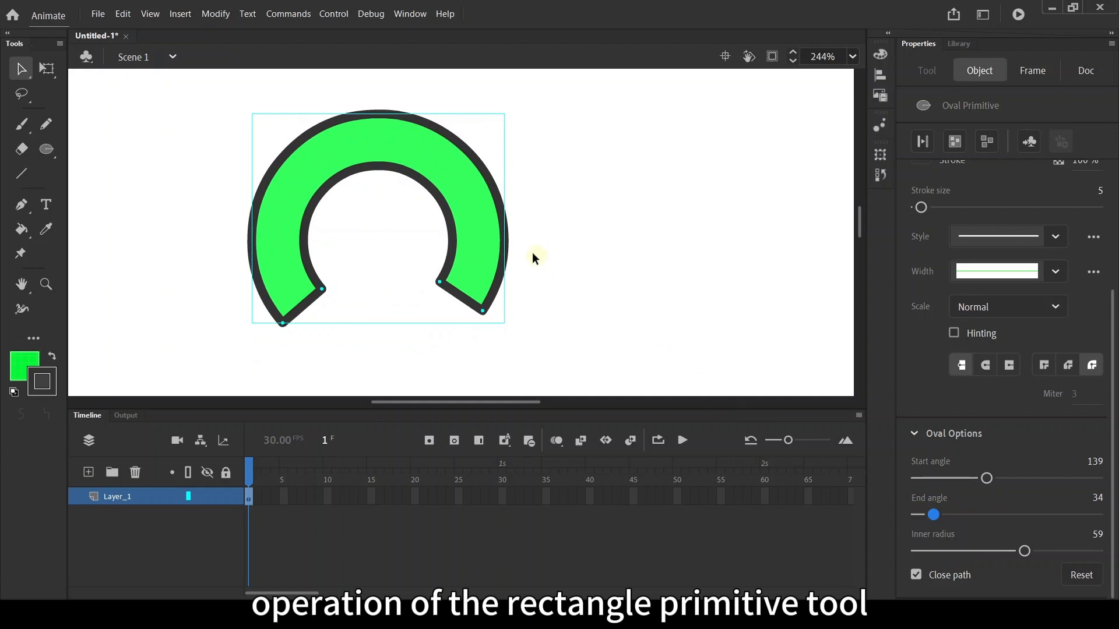
- Delete the green arc from the stage and check which brush tools are available
key(Delete)
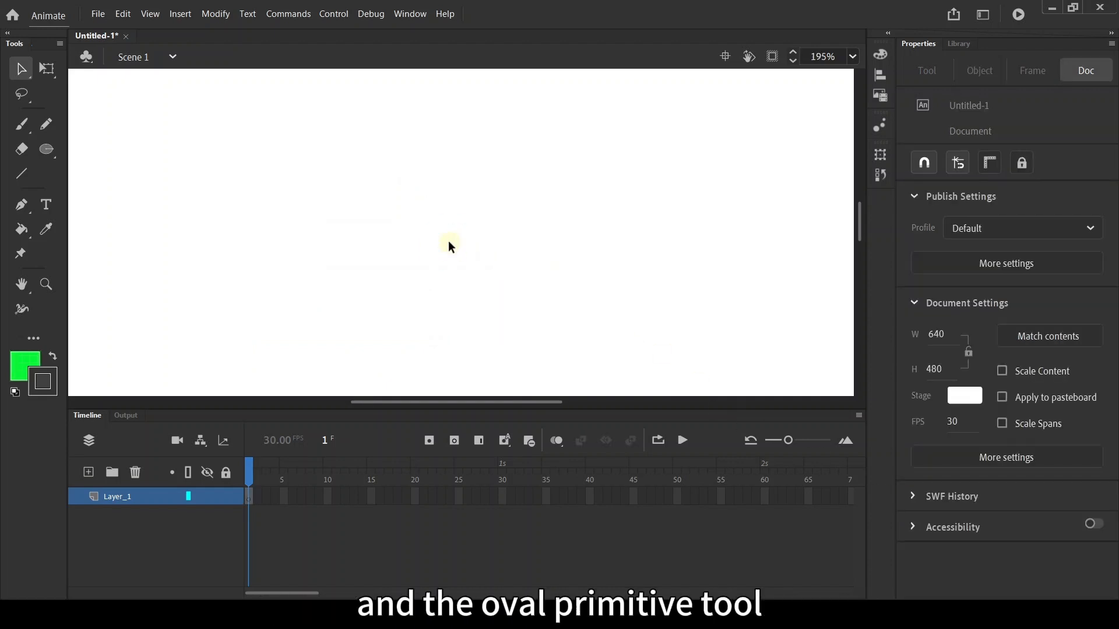
scroll(449, 240, down, 1)
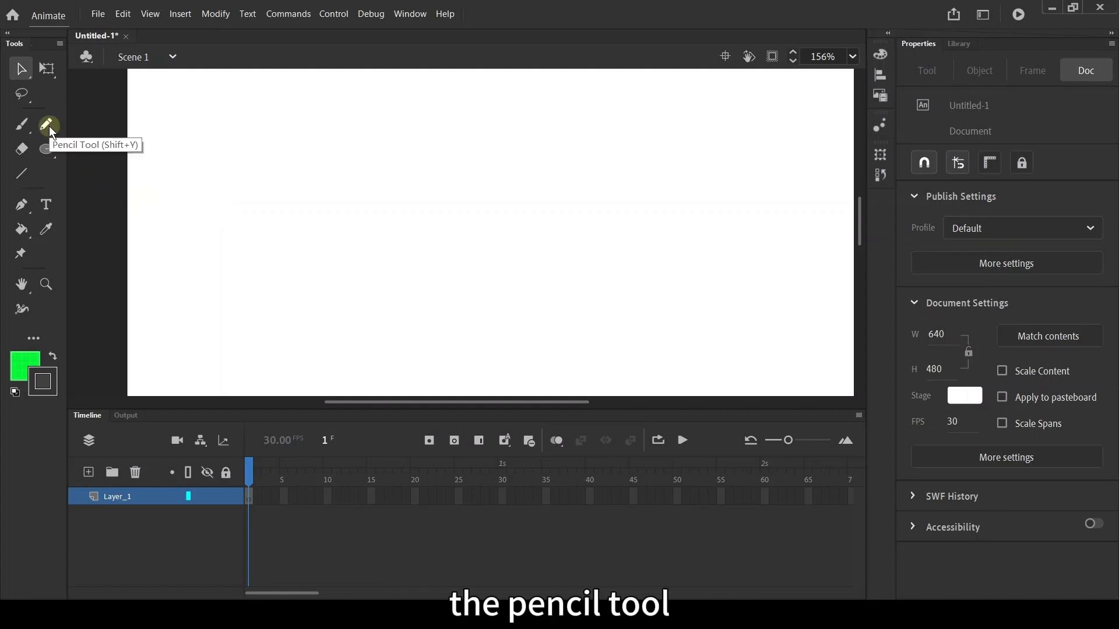
click(22, 123)
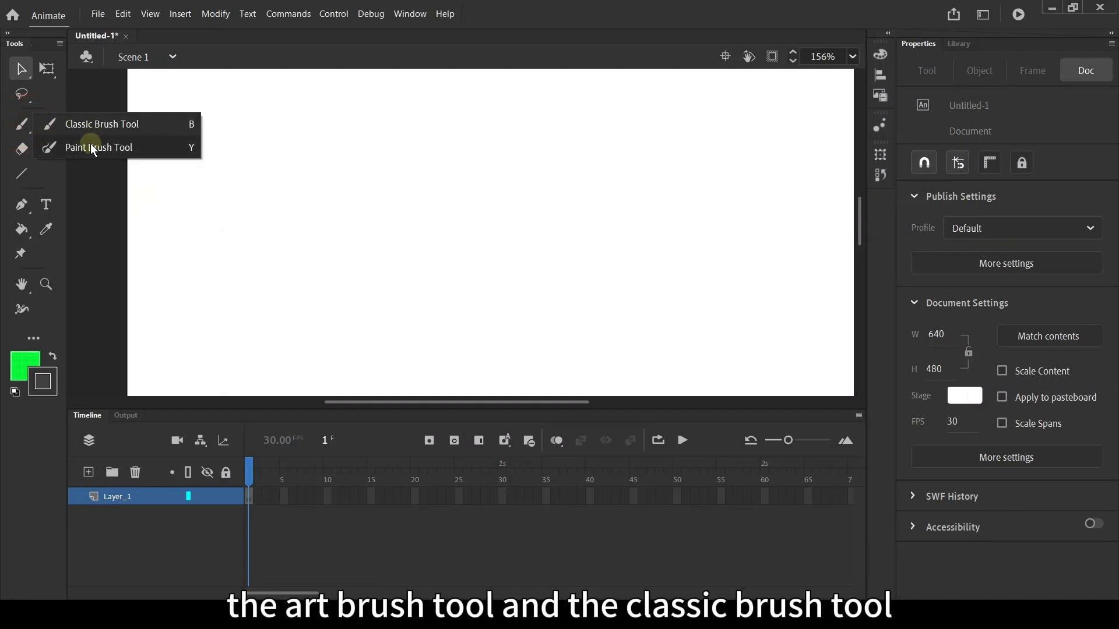
click(125, 195)
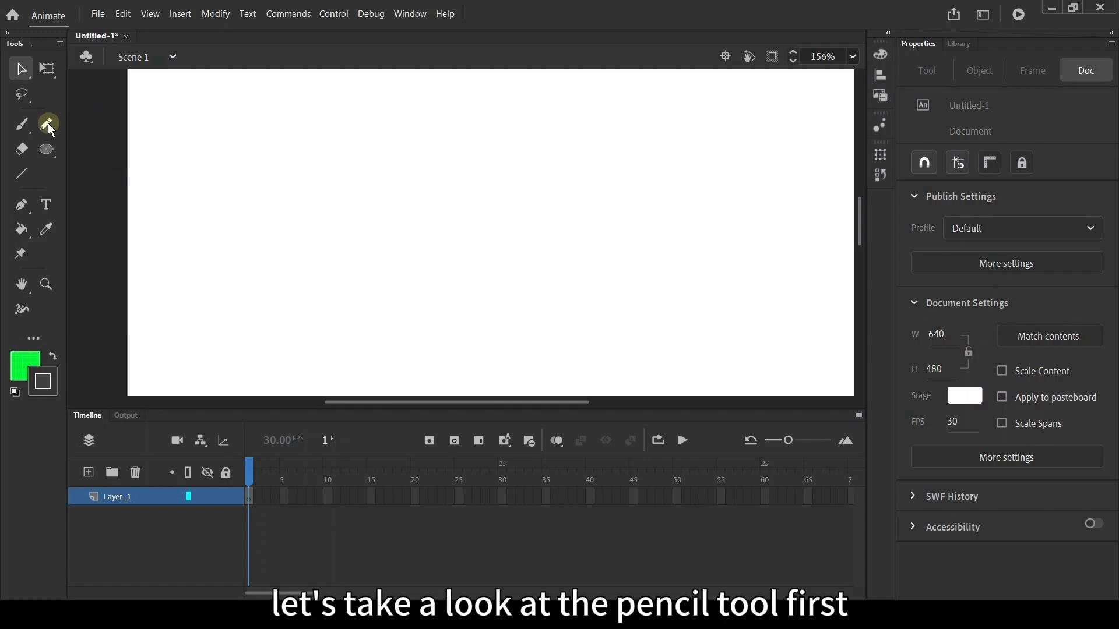
- Draw a long looping freehand line across the stage with the Pencil tool, and switch the pencil mode to Straighten
click(48, 124)
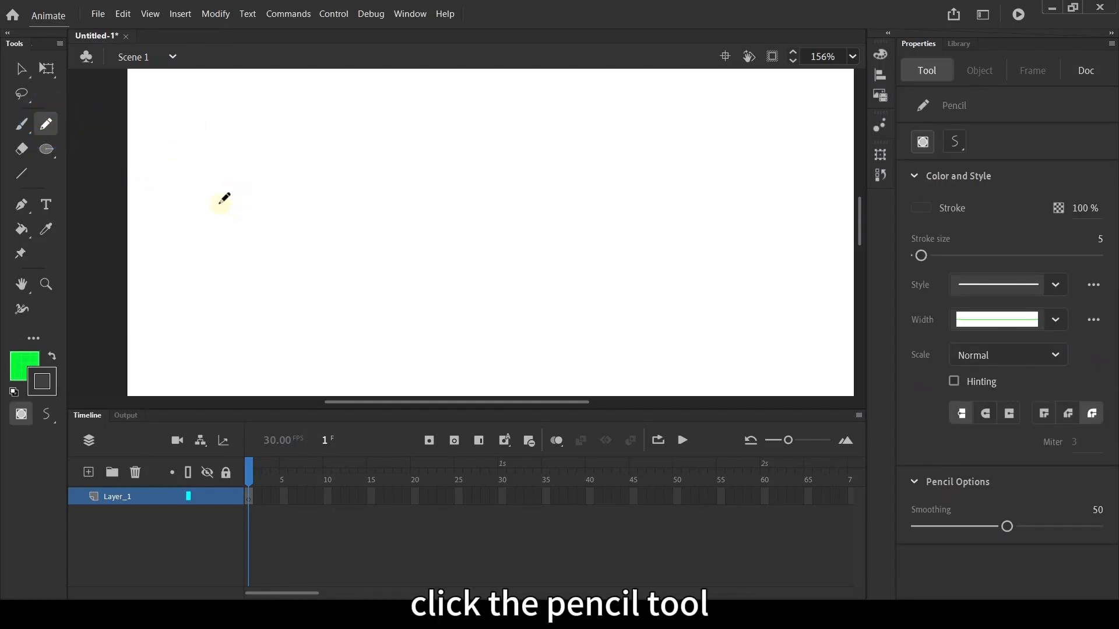
mouse_move(215, 206)
mouse_down()
mouse_move(495, 220)
mouse_move(452, 321)
mouse_move(679, 225)
mouse_move(315, 273)
mouse_move(417, 262)
mouse_move(323, 298)
mouse_up()
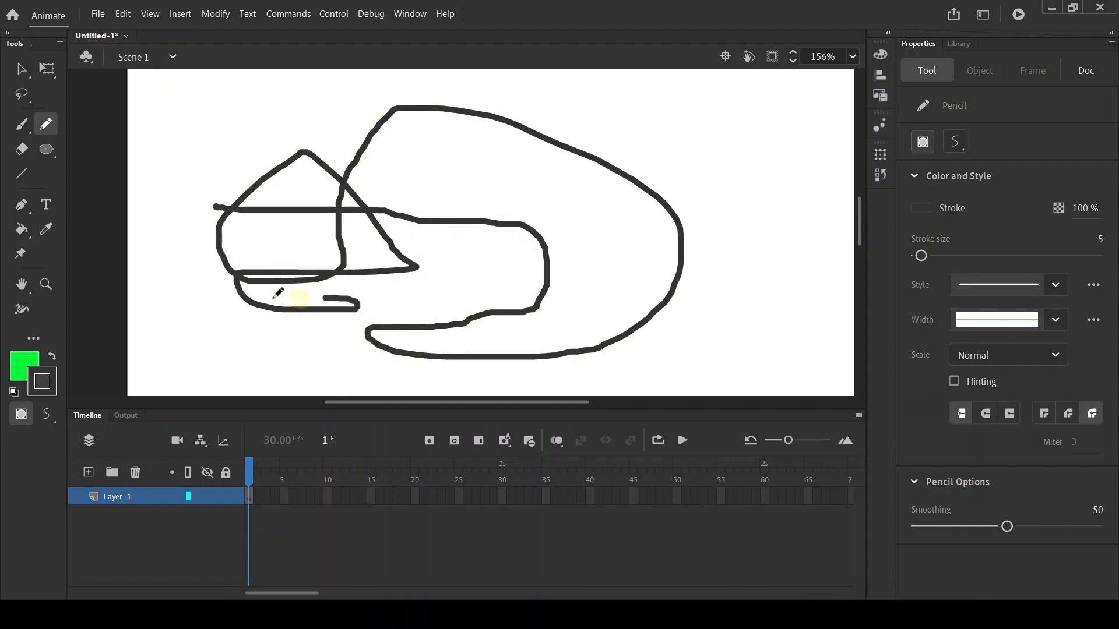
click(48, 415)
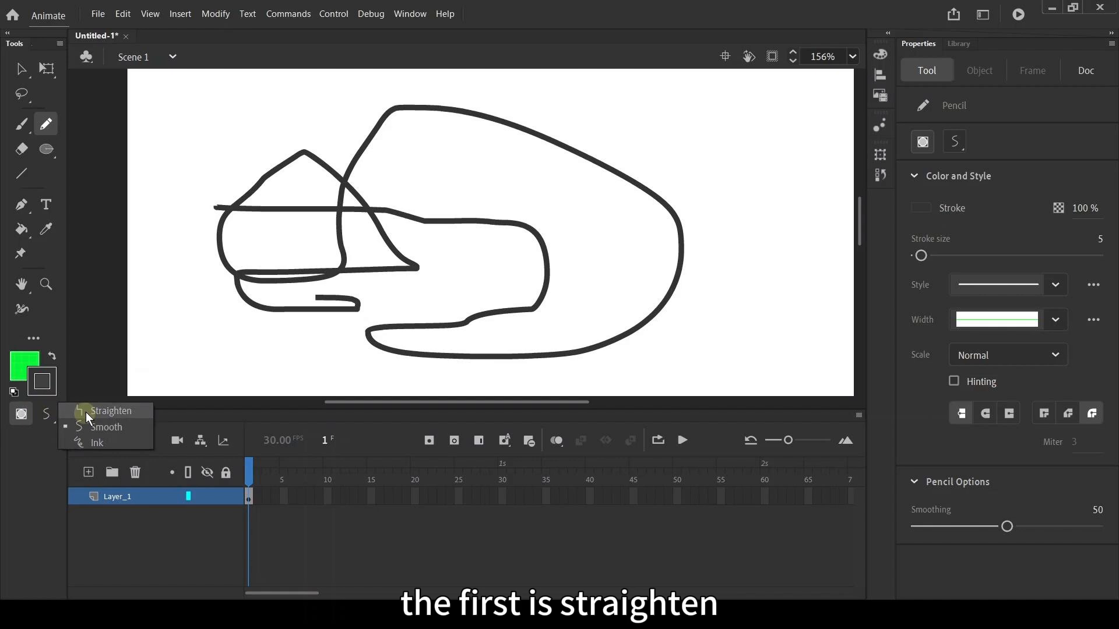
click(86, 411)
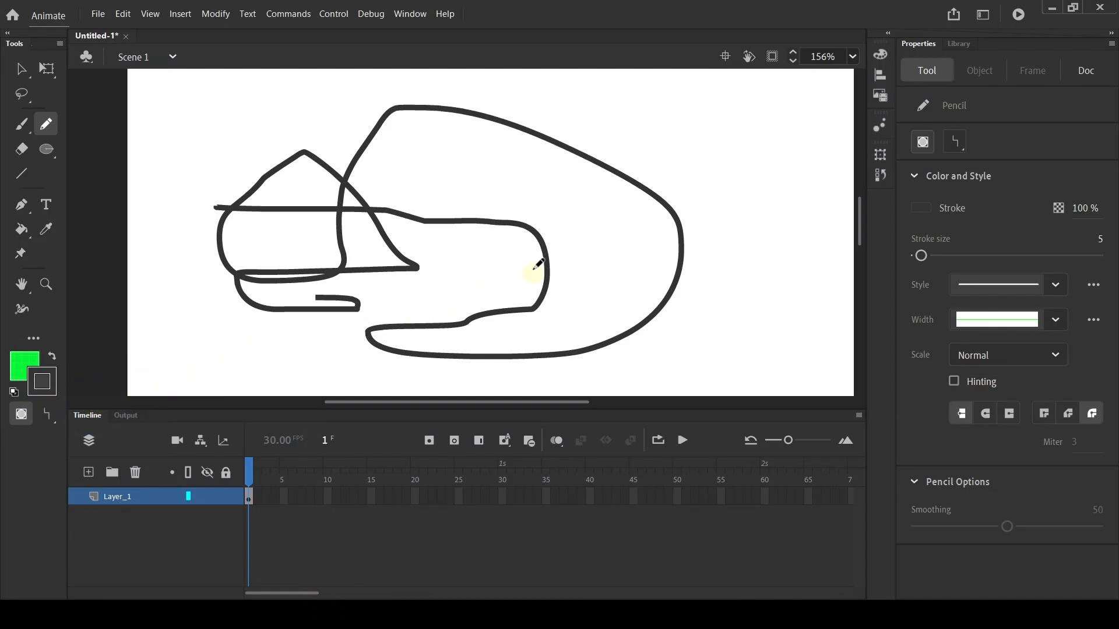
- Select the looping pencil line and delete it from the stage
click(23, 71)
drag(684, 403, 155, 65)
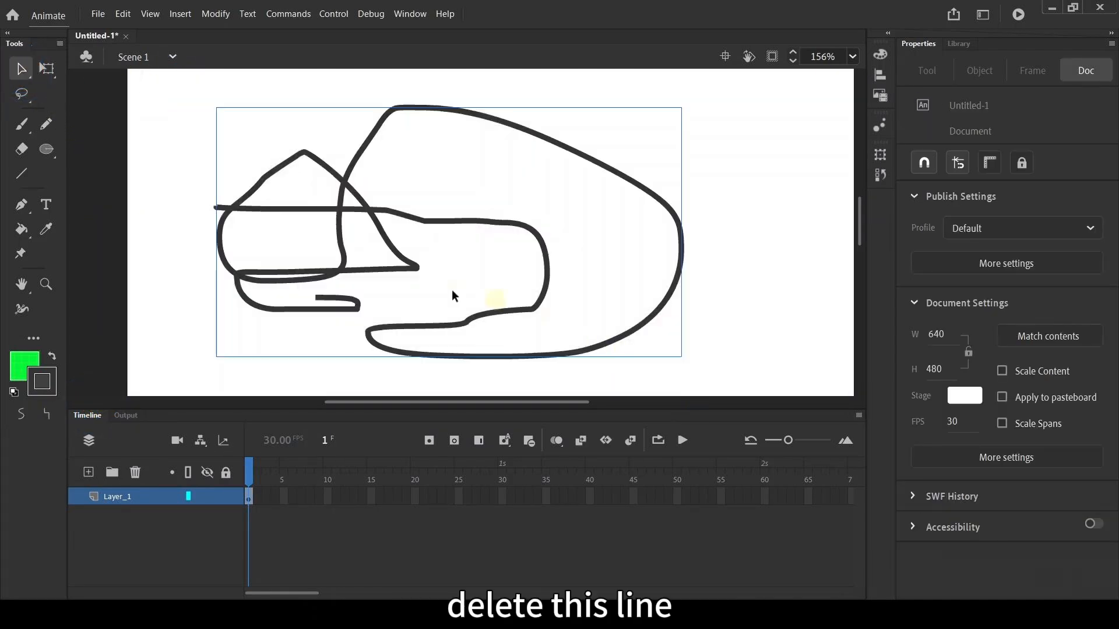
key(Delete)
- Draw a roughly horizontal line, two upright lines and an L-shaped corner line with the Pencil tool in Straighten mode, together spanning about 487 × 205 px
click(48, 125)
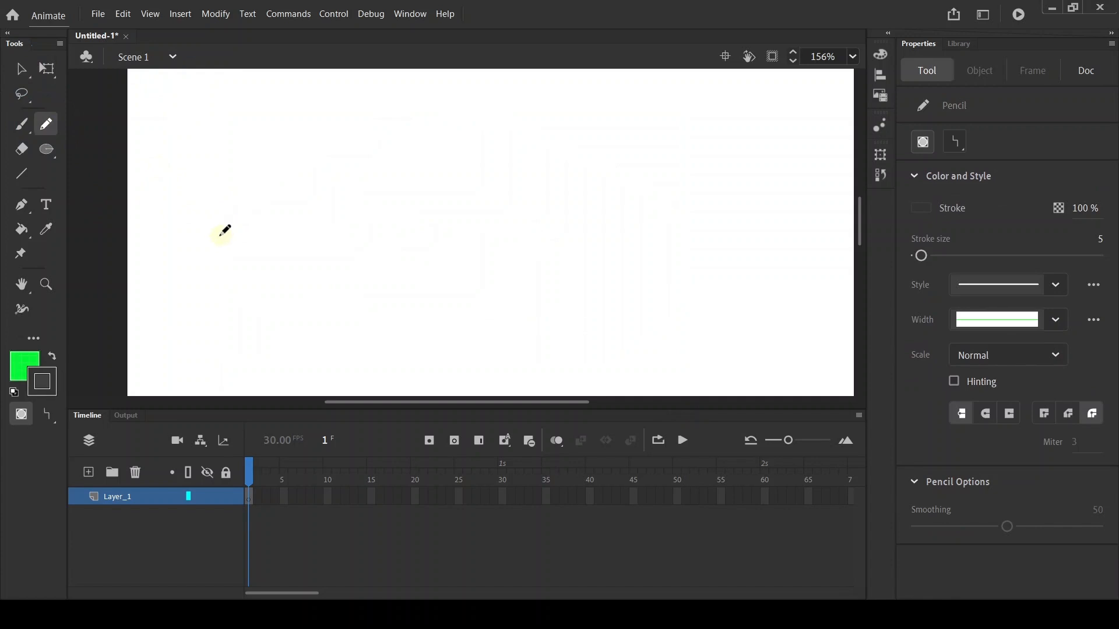
drag(207, 249, 517, 260)
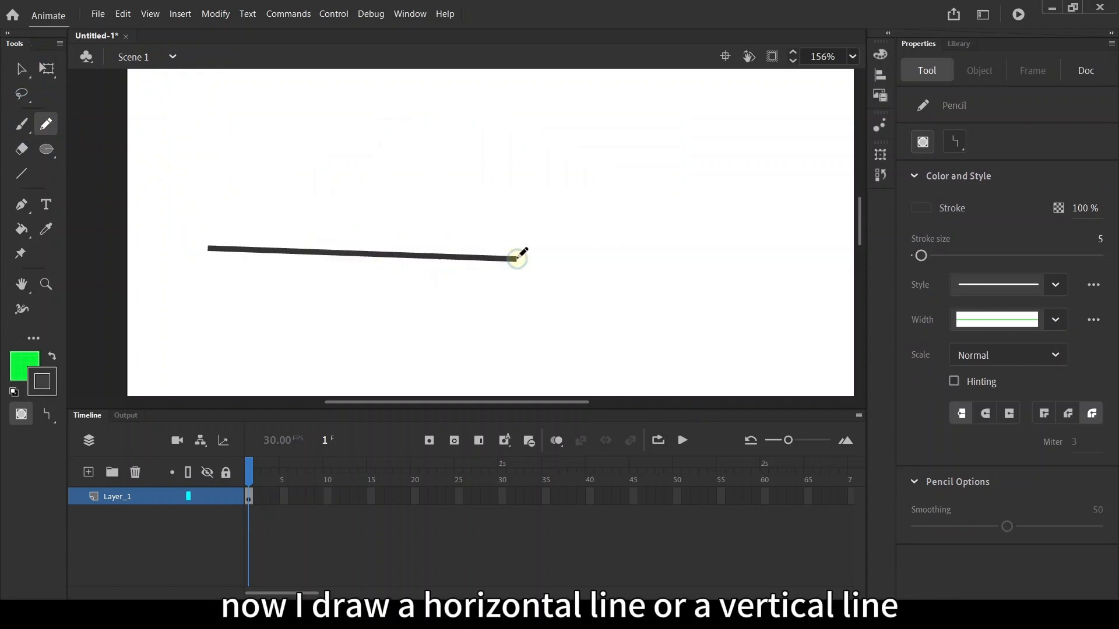
mouse_move(556, 309)
mouse_down()
mouse_move(570, 175)
mouse_move(561, 124)
mouse_up()
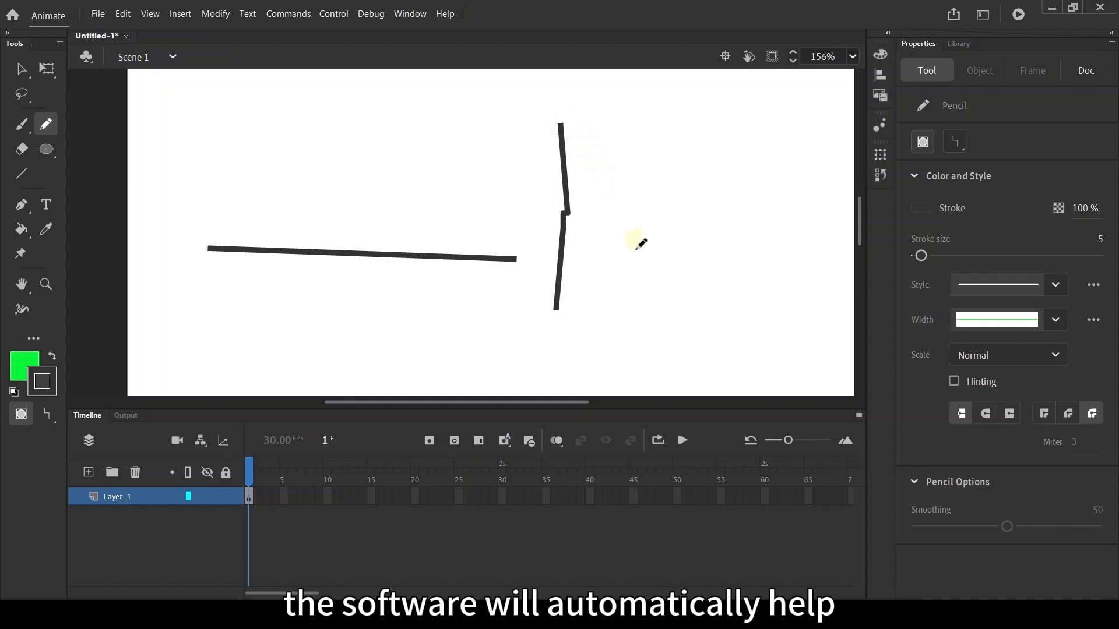
mouse_move(642, 313)
mouse_down()
mouse_move(645, 130)
mouse_move(646, 142)
mouse_up()
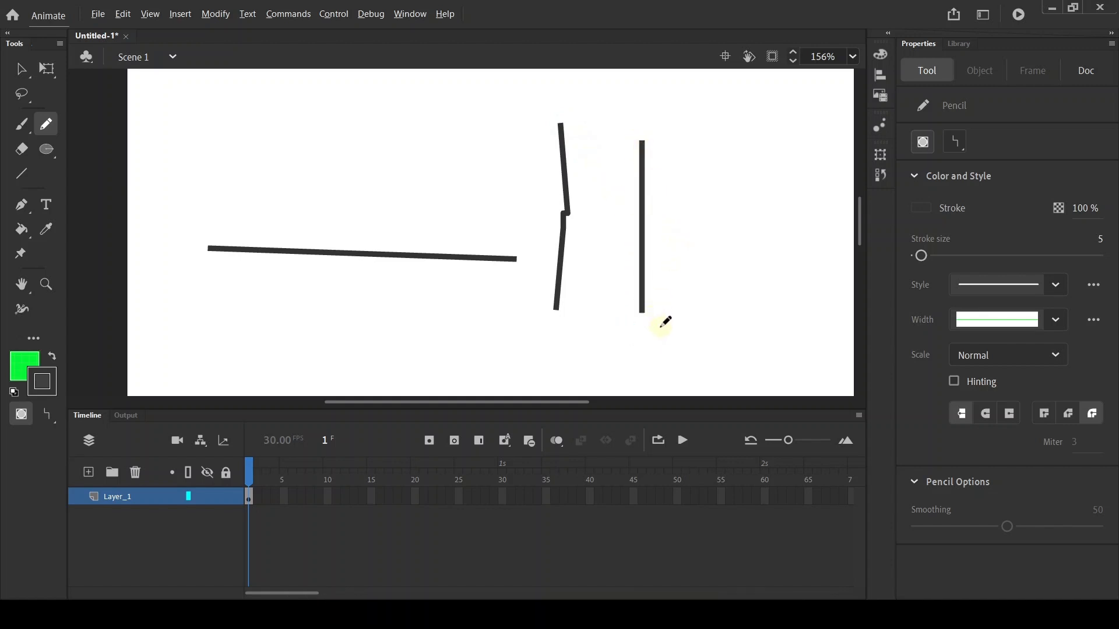
mouse_move(612, 356)
mouse_down()
mouse_move(763, 350)
mouse_move(767, 153)
mouse_up()
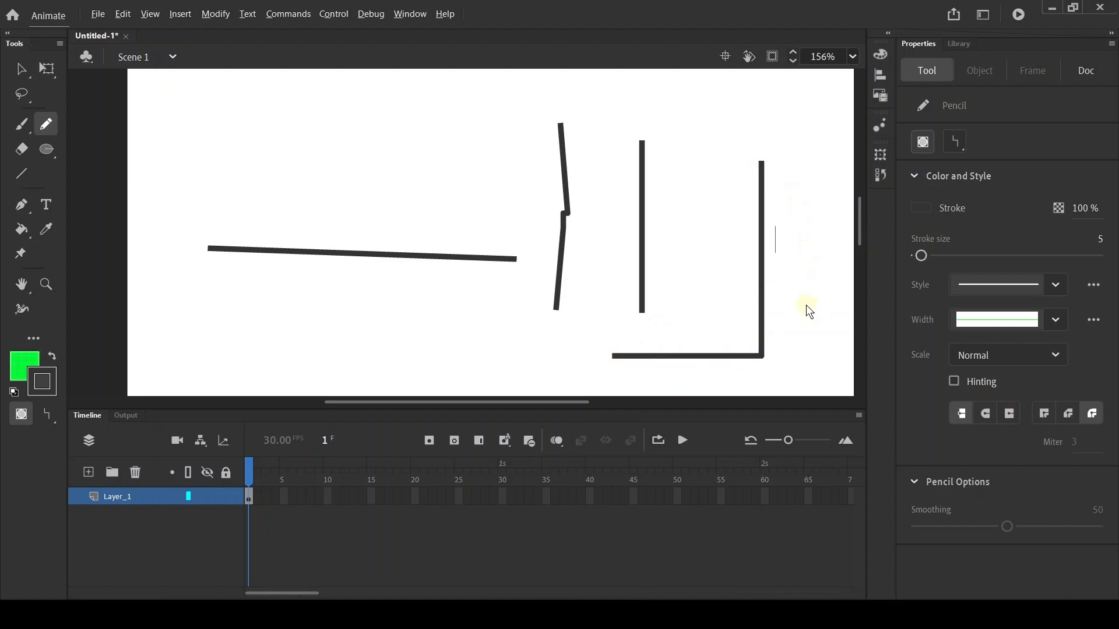
- Select all the straightened pencil lines and delete them
key(v)
drag(172, 129, 918, 501)
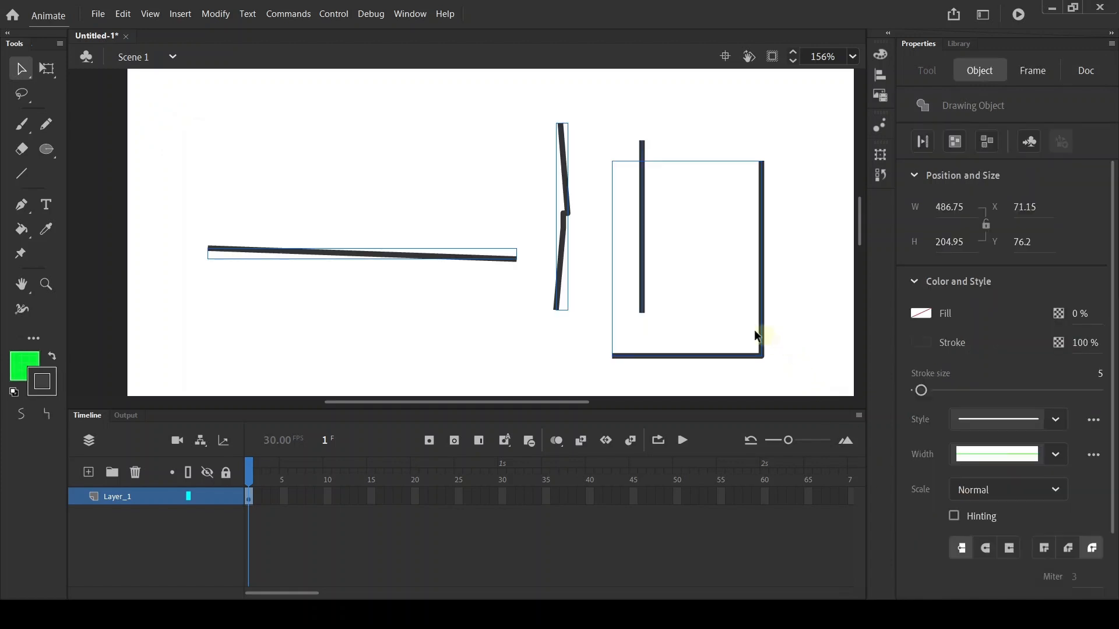
key(Delete)
- Set the Pencil tool to Smooth mode and draw a wide wavy curve with a second hooked curve above it
click(47, 119)
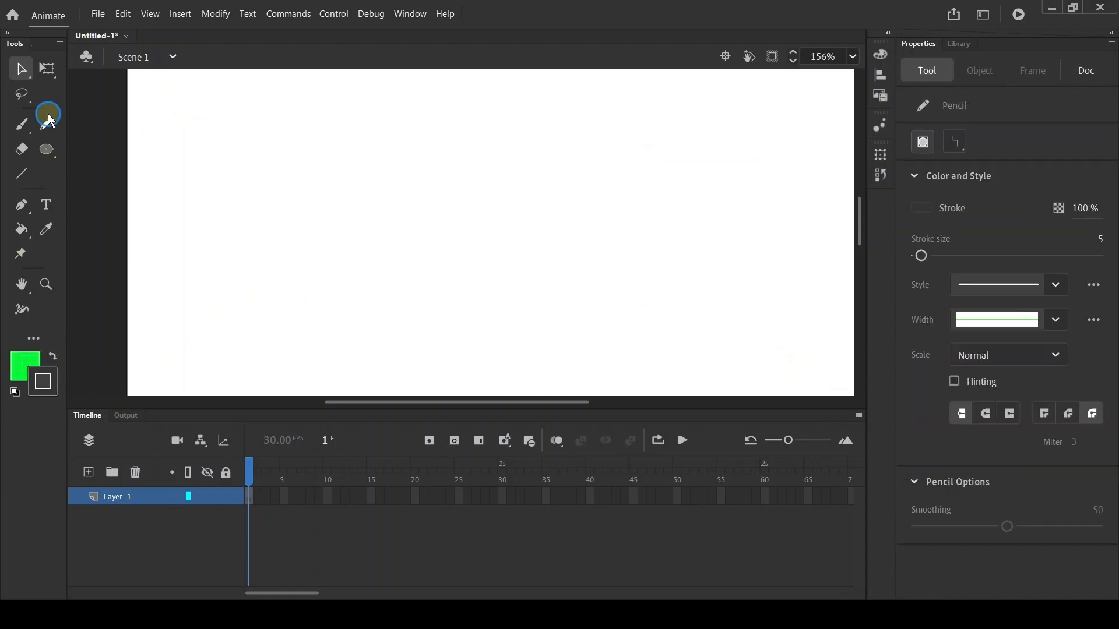
click(49, 415)
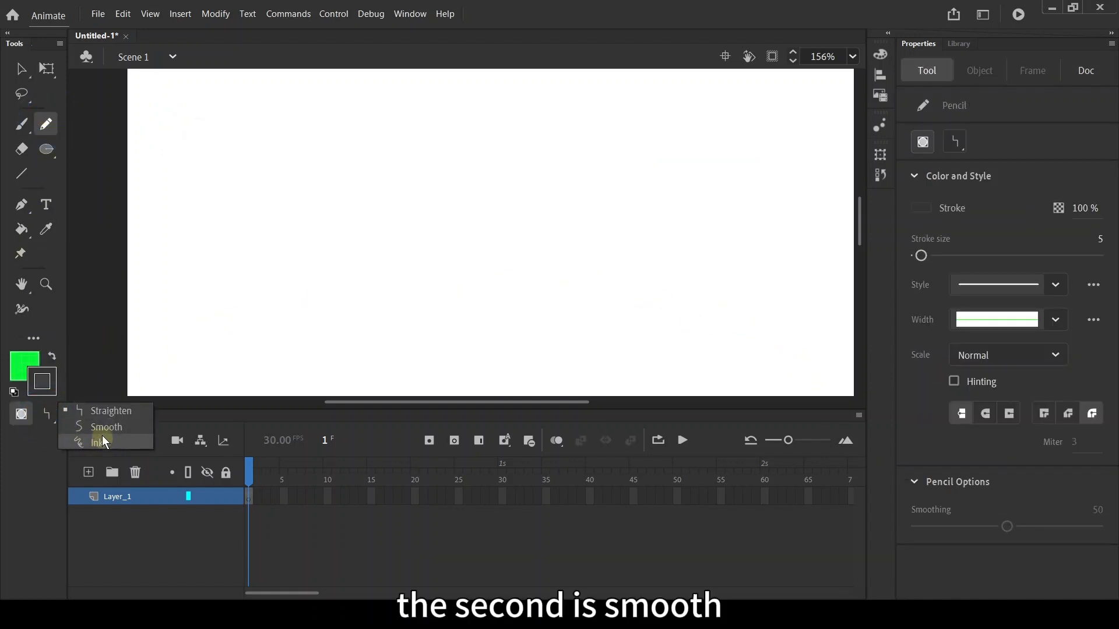
click(102, 431)
mouse_move(196, 297)
mouse_down()
mouse_move(241, 229)
mouse_move(298, 257)
mouse_move(338, 330)
mouse_move(383, 346)
mouse_move(430, 332)
mouse_move(458, 282)
mouse_move(462, 243)
mouse_move(492, 218)
mouse_move(543, 230)
mouse_move(606, 324)
mouse_move(651, 332)
mouse_up()
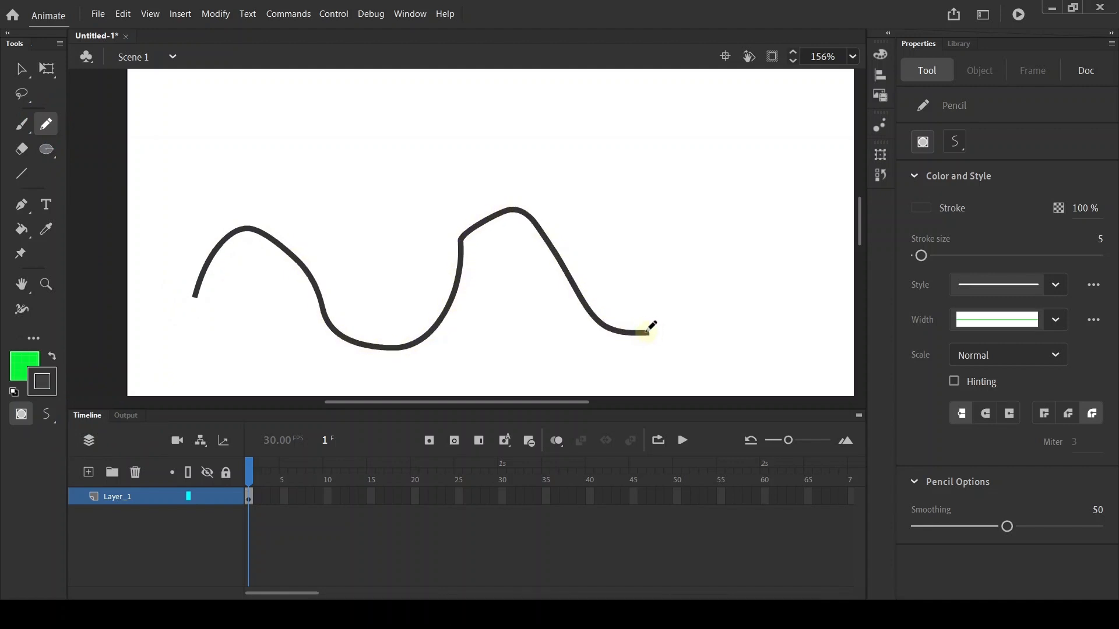
mouse_move(382, 209)
mouse_down()
mouse_move(502, 127)
mouse_move(645, 184)
mouse_move(660, 235)
mouse_move(647, 244)
mouse_move(576, 200)
mouse_up()
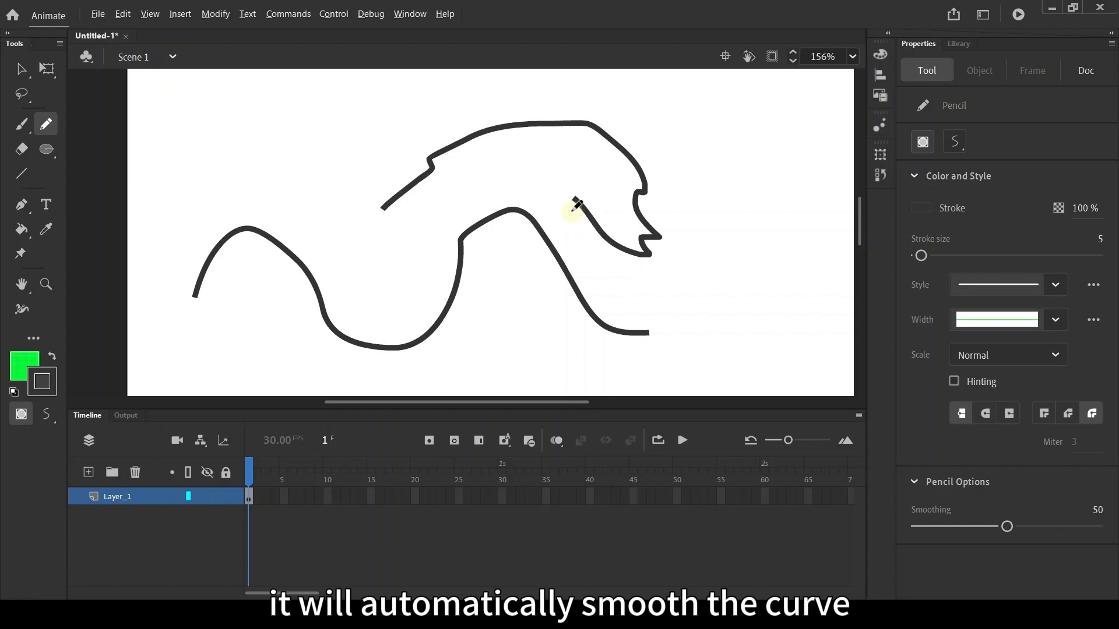
- Select both smoothed curves and delete them
key(v)
mouse_move(150, 88)
mouse_down()
mouse_move(400, 320)
mouse_move(794, 537)
mouse_up()
key(Delete)
- Set the Pencil tool to Ink mode and draw four irregular freehand curves, together spanning about 564 × 233 px
click(46, 124)
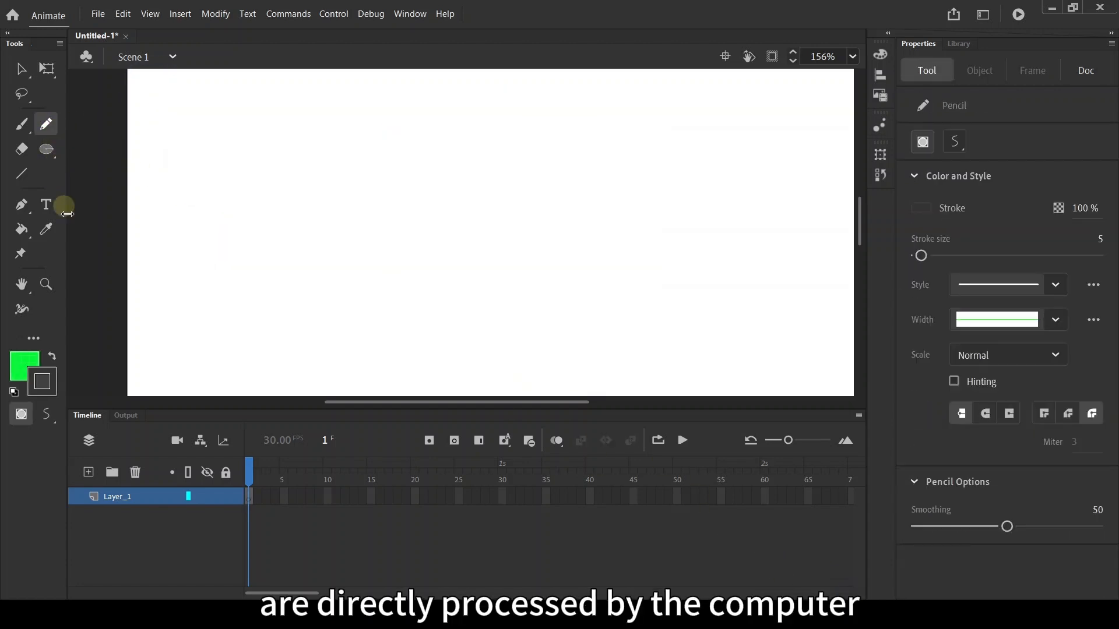
click(60, 417)
click(72, 441)
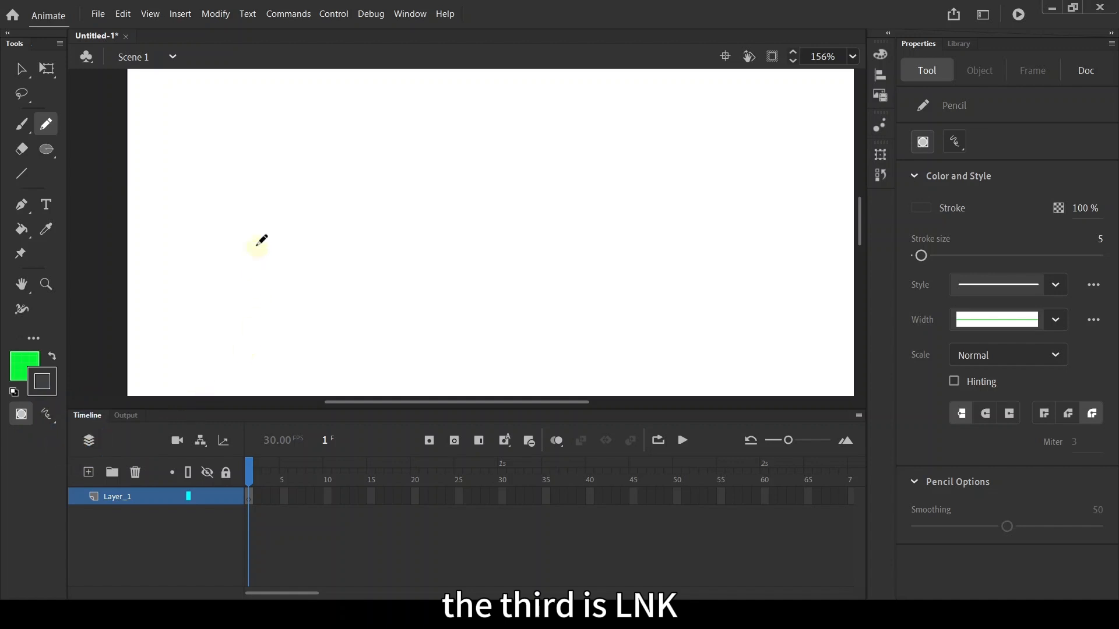
mouse_move(251, 270)
mouse_down()
mouse_move(275, 234)
mouse_move(388, 337)
mouse_move(432, 258)
mouse_move(420, 214)
mouse_move(557, 217)
mouse_move(496, 283)
mouse_up()
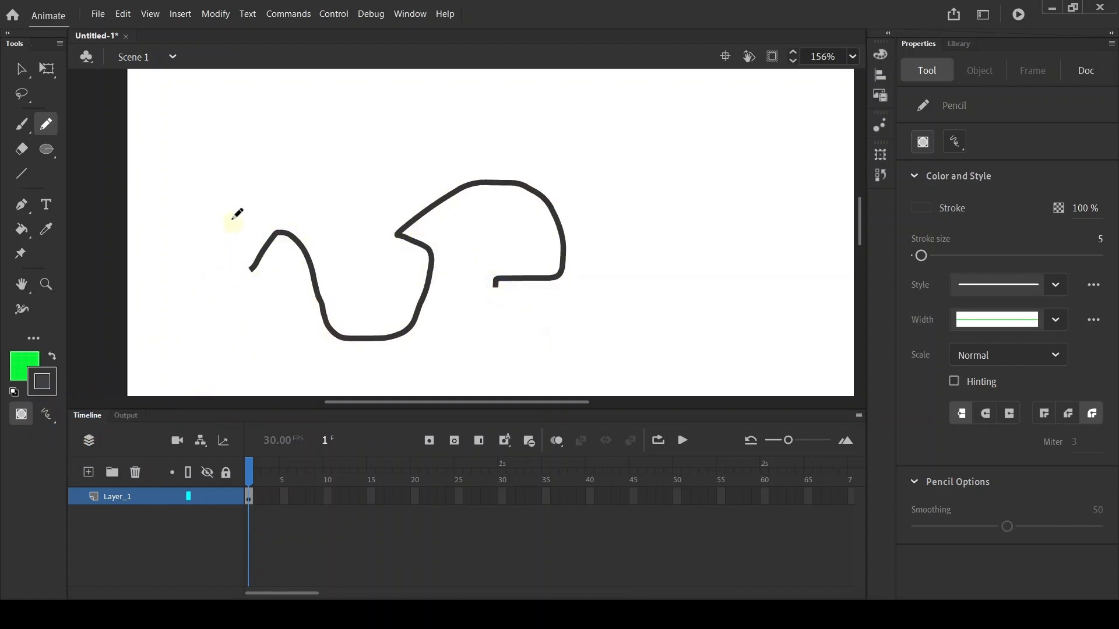
mouse_move(227, 206)
mouse_down()
mouse_move(296, 166)
mouse_move(363, 162)
mouse_move(341, 144)
mouse_move(458, 128)
mouse_move(624, 126)
mouse_move(644, 179)
mouse_up()
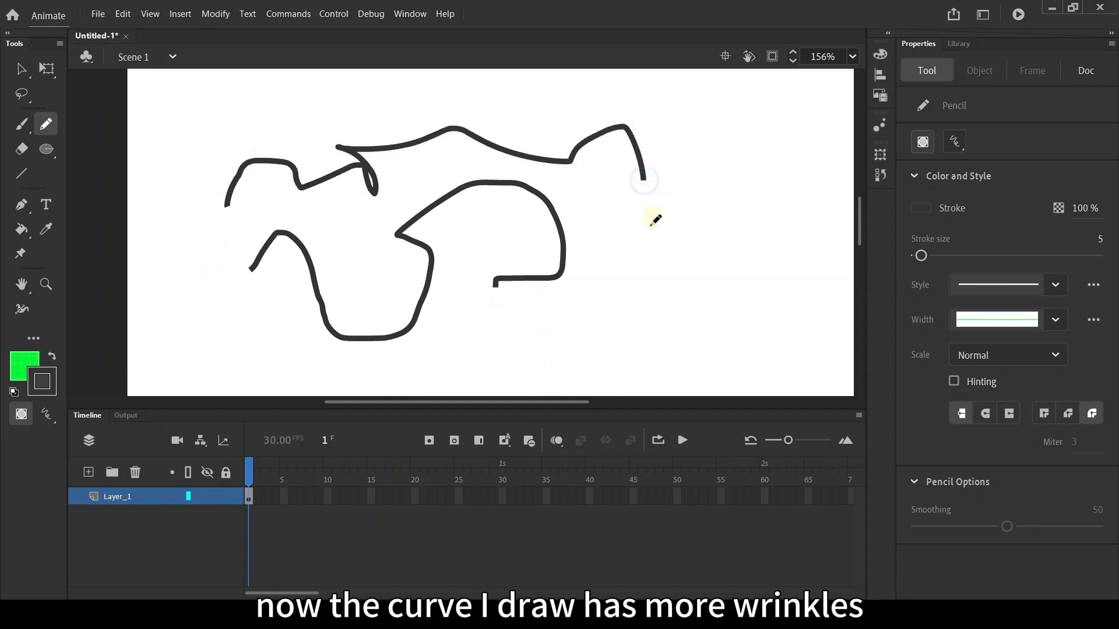
mouse_move(155, 351)
mouse_down()
mouse_move(281, 388)
mouse_move(357, 361)
mouse_move(643, 346)
mouse_up()
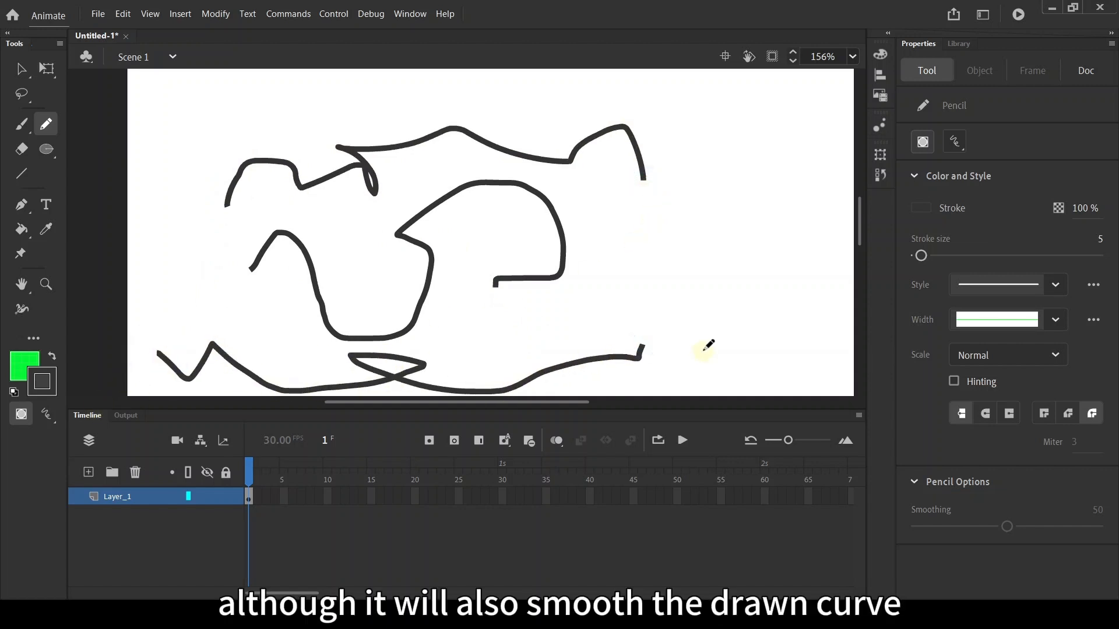
mouse_move(707, 334)
mouse_down()
mouse_move(673, 218)
mouse_move(764, 185)
mouse_move(797, 285)
mouse_up()
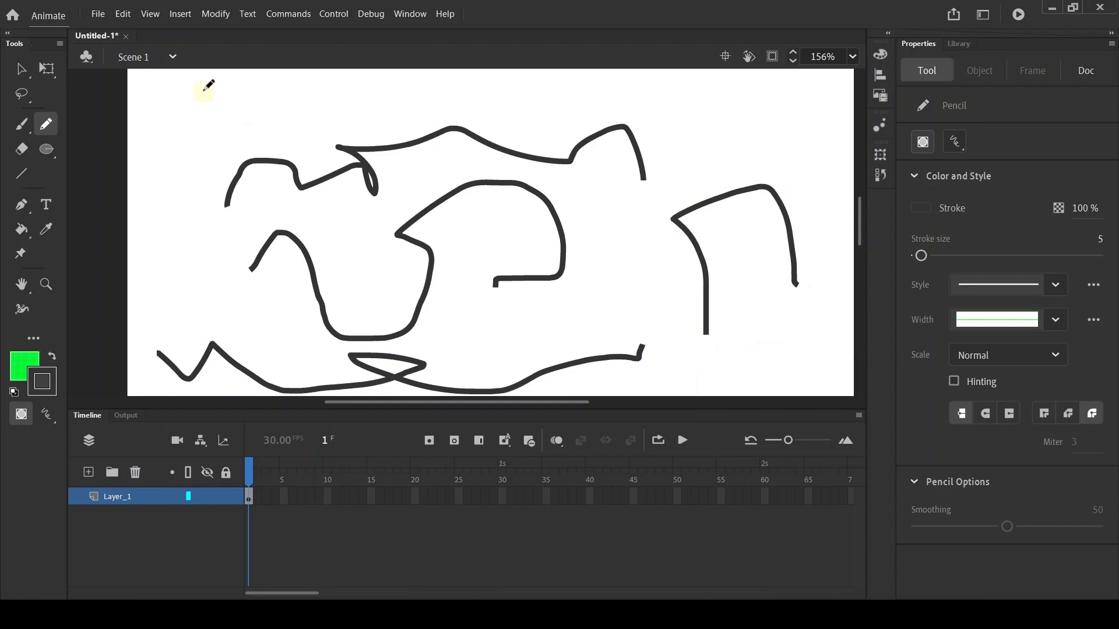
- Clear all ink curves from the stage and paint a wavy stroke about 410 × 137 px with the Paint Brush tool
key(ctrl+a)
key(Delete)
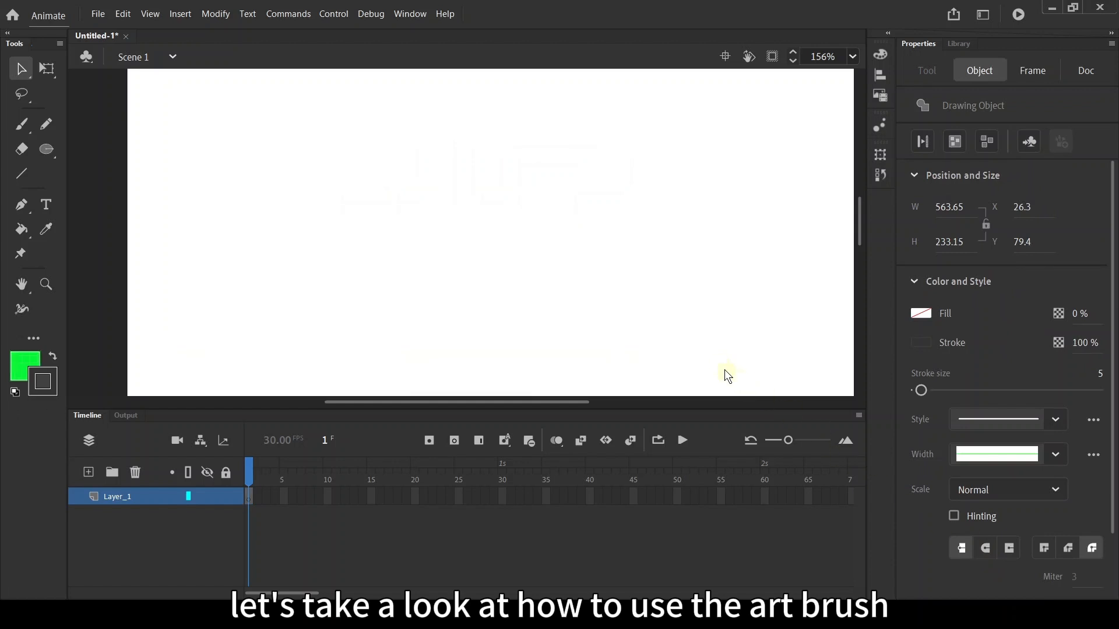
click(26, 126)
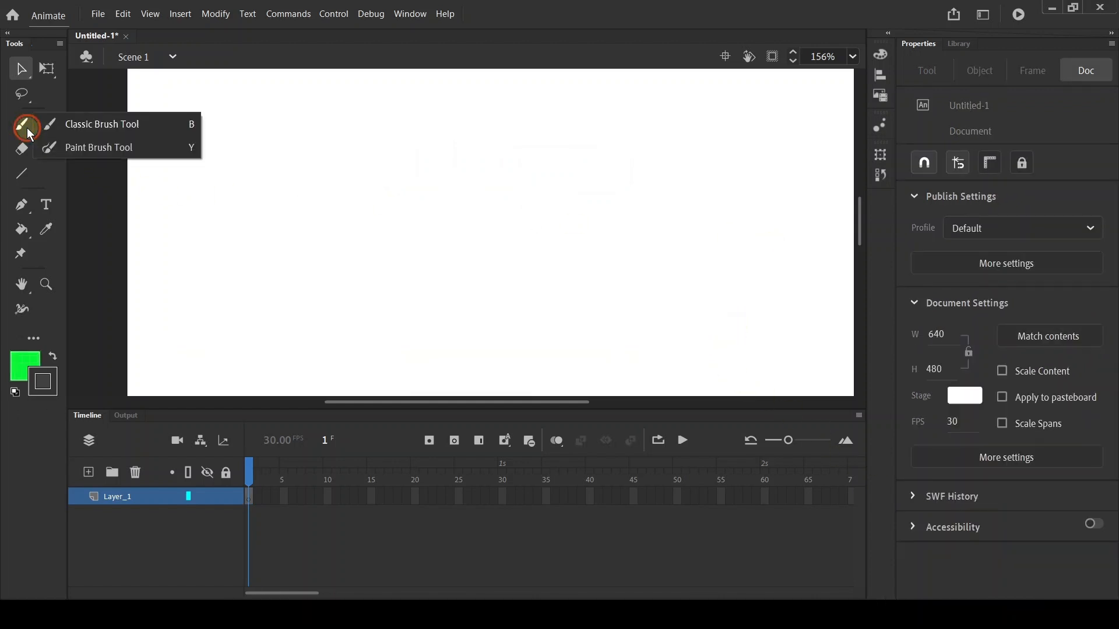
click(150, 145)
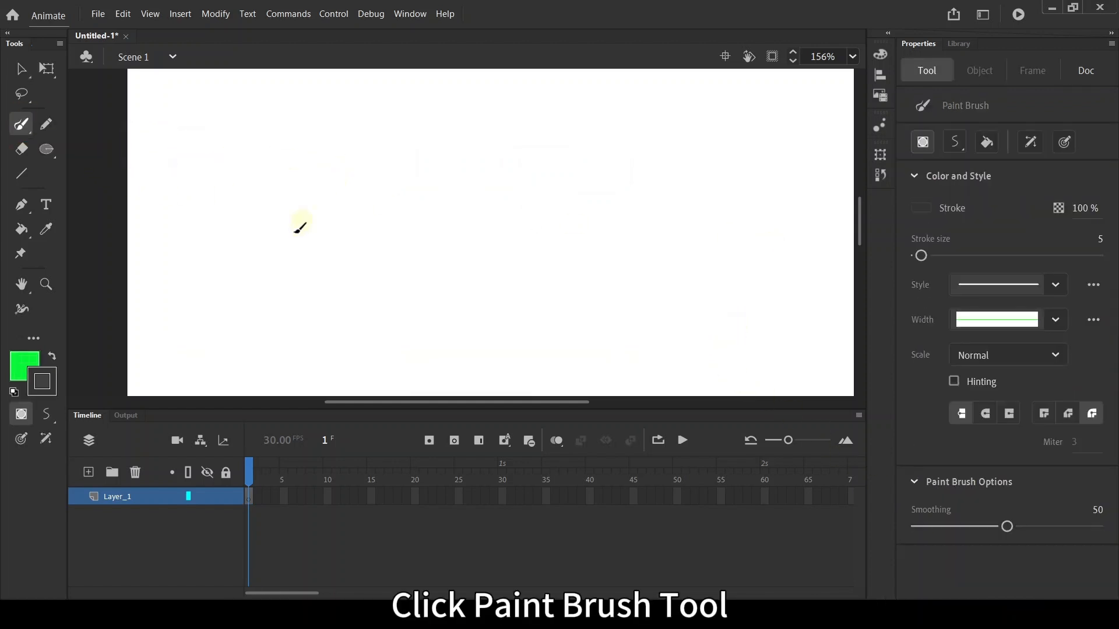
mouse_move(357, 193)
mouse_down()
mouse_move(419, 267)
mouse_move(596, 277)
mouse_up()
drag(702, 225, 743, 173)
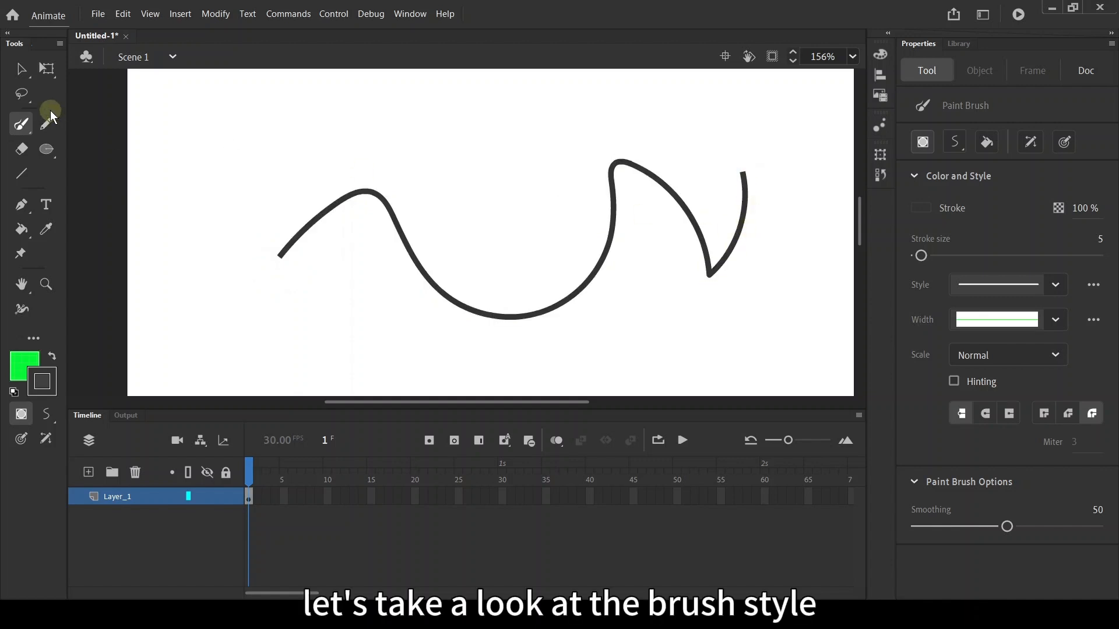
- Apply the Dry Ink 1 brush from the Brush Library's Artistic Ink category to the wavy Paint Brush stroke
click(21, 71)
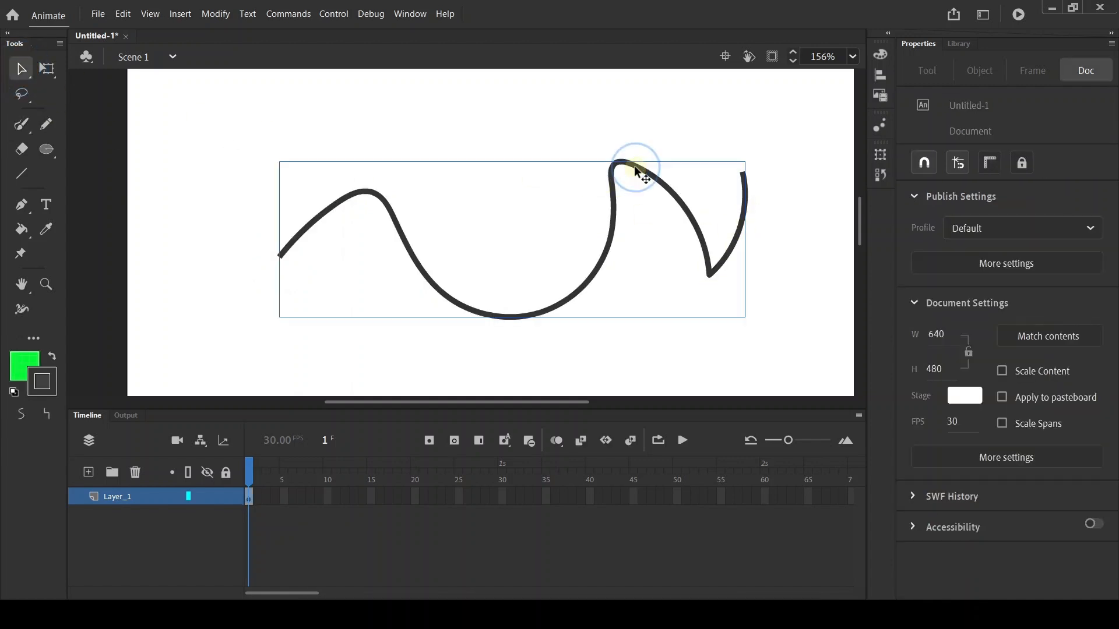
click(634, 166)
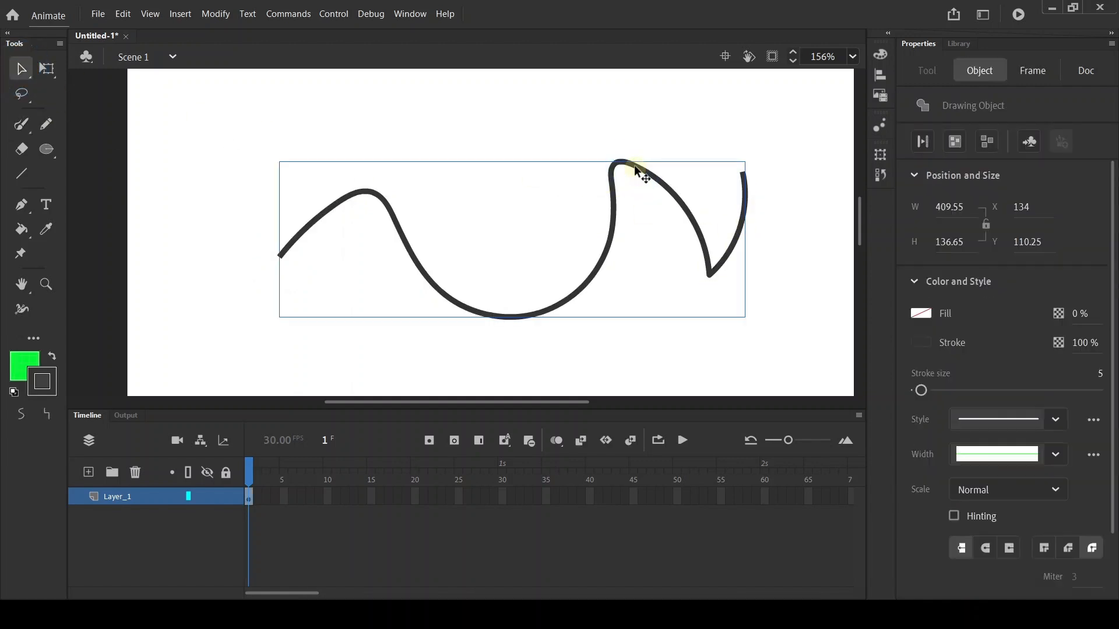
click(1096, 419)
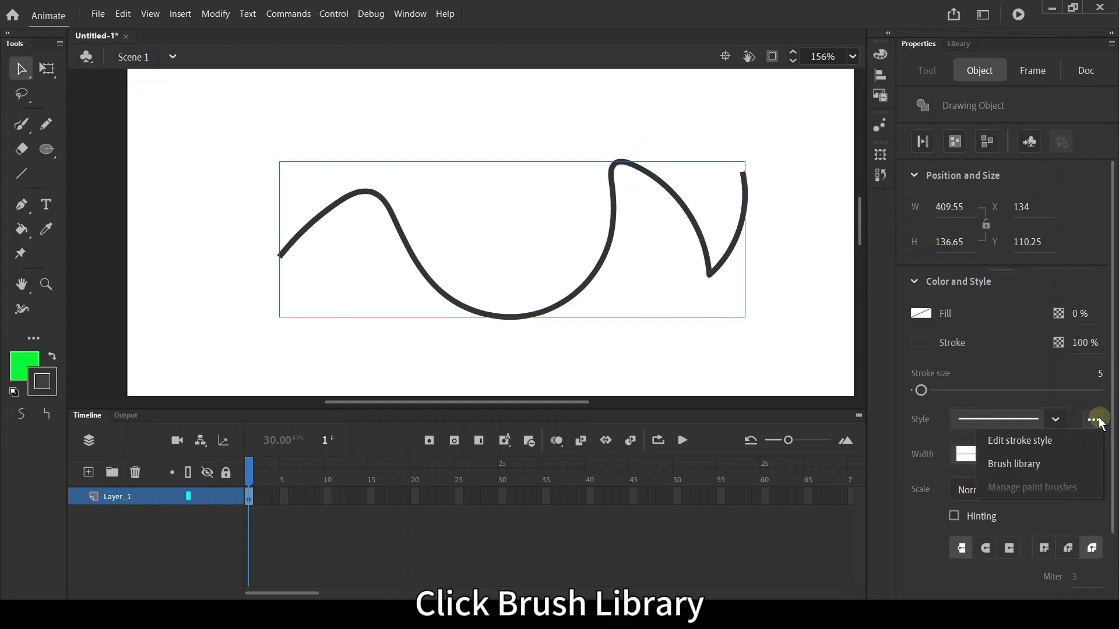
click(1068, 462)
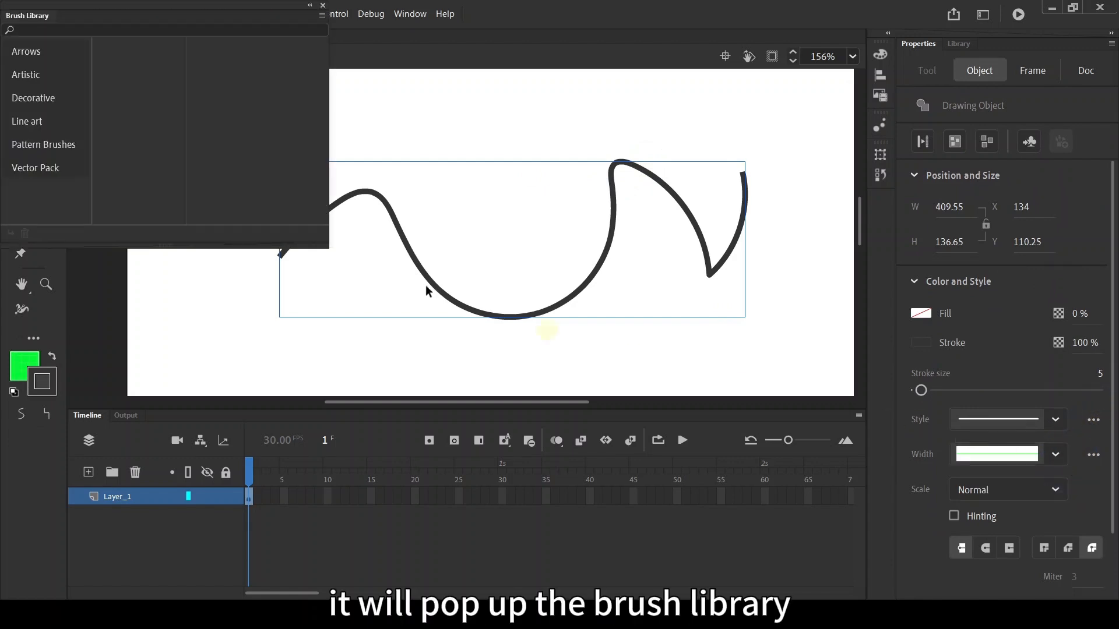
click(27, 77)
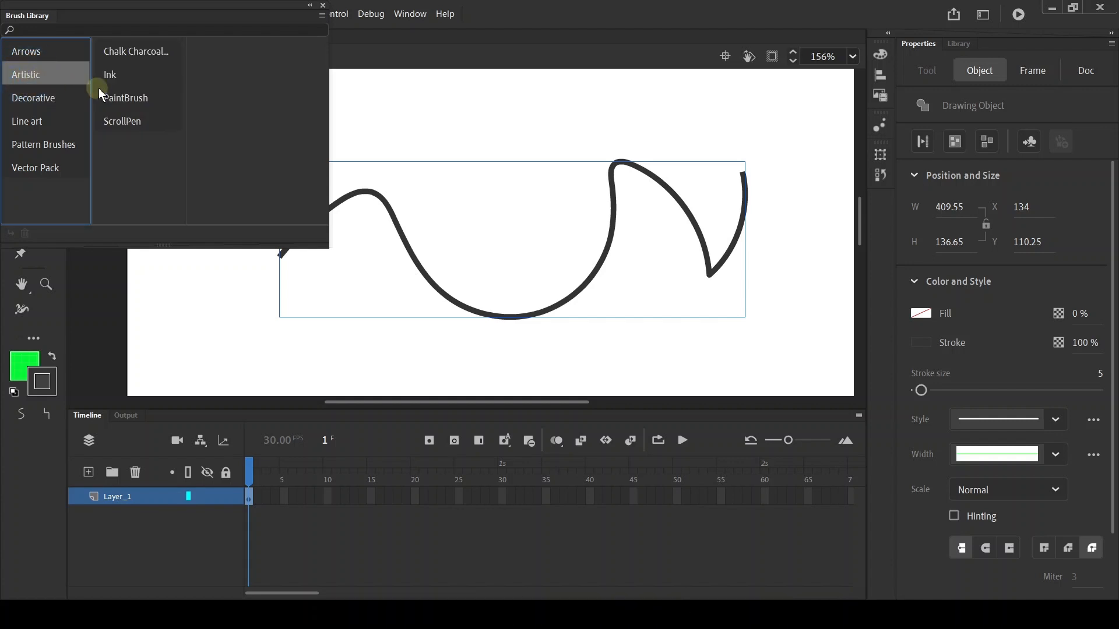
click(114, 78)
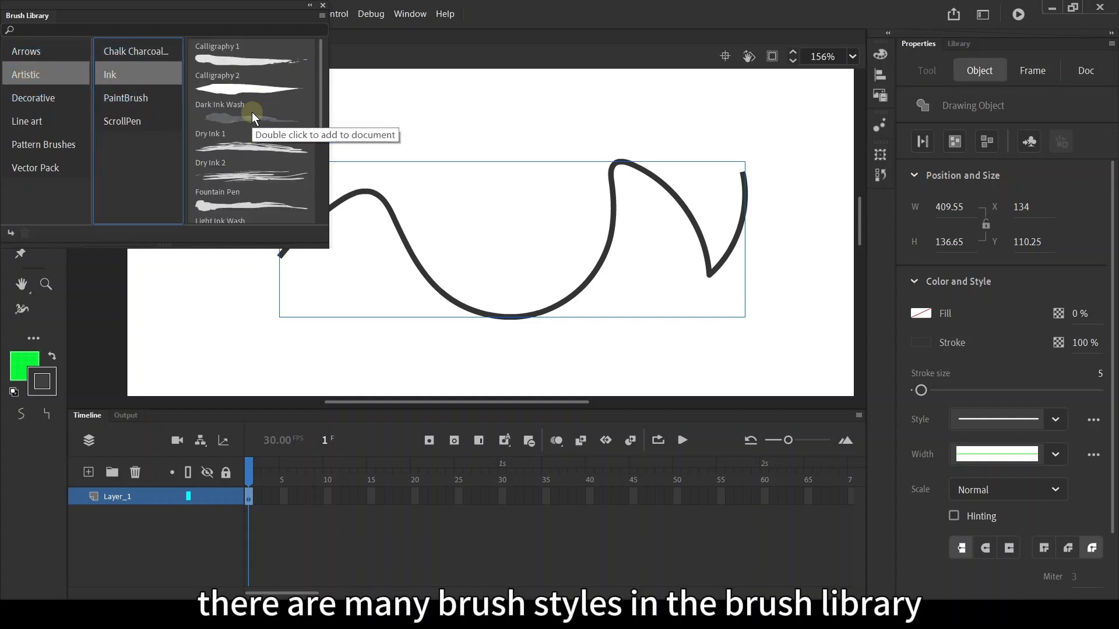
double_click(252, 145)
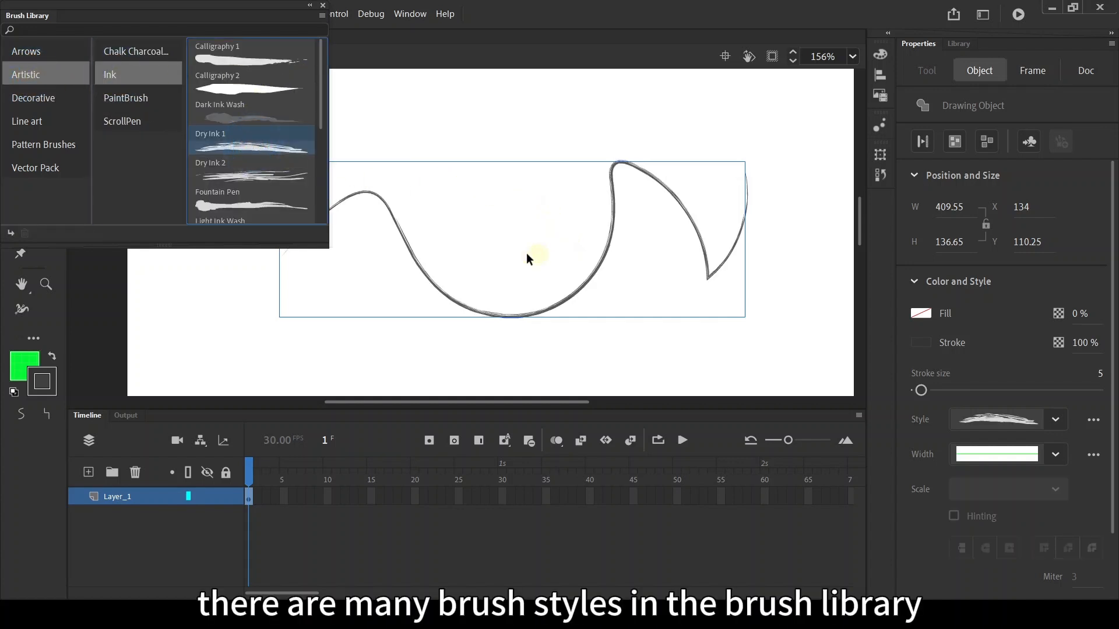
click(249, 175)
click(270, 147)
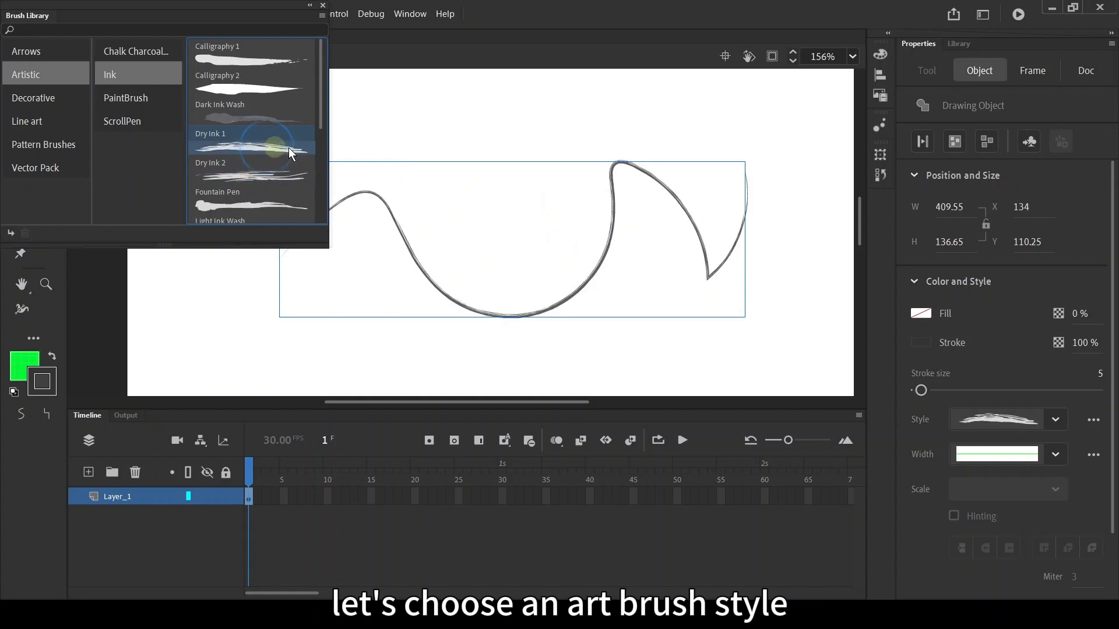
- Close the Brush Library and reposition the wavy stroke at about X 98.75, Y 103.2
click(624, 215)
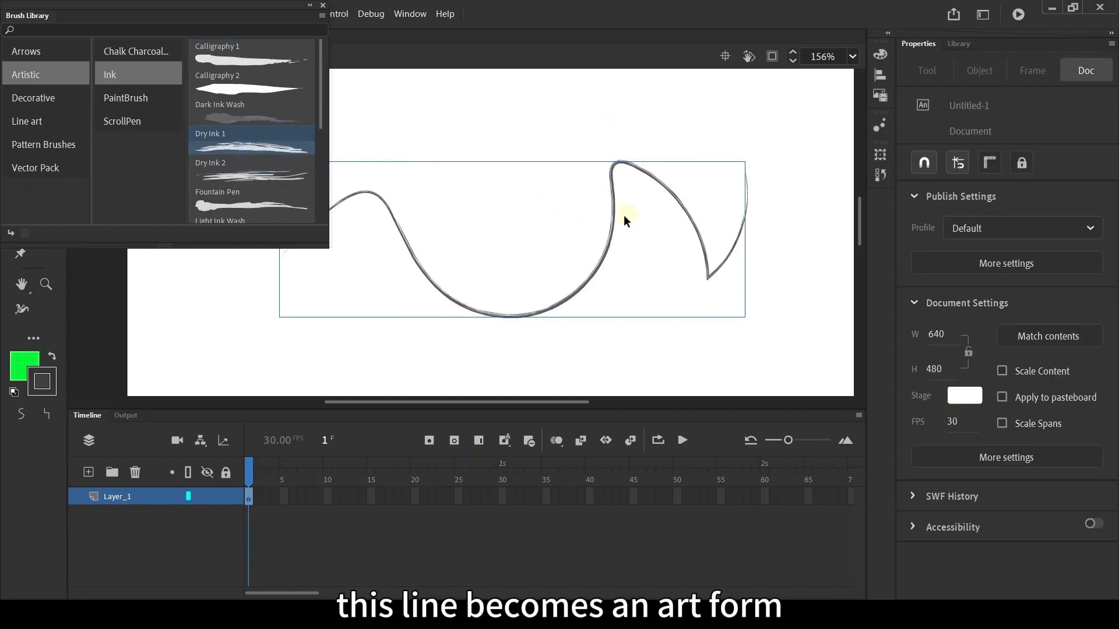
click(323, 5)
click(549, 308)
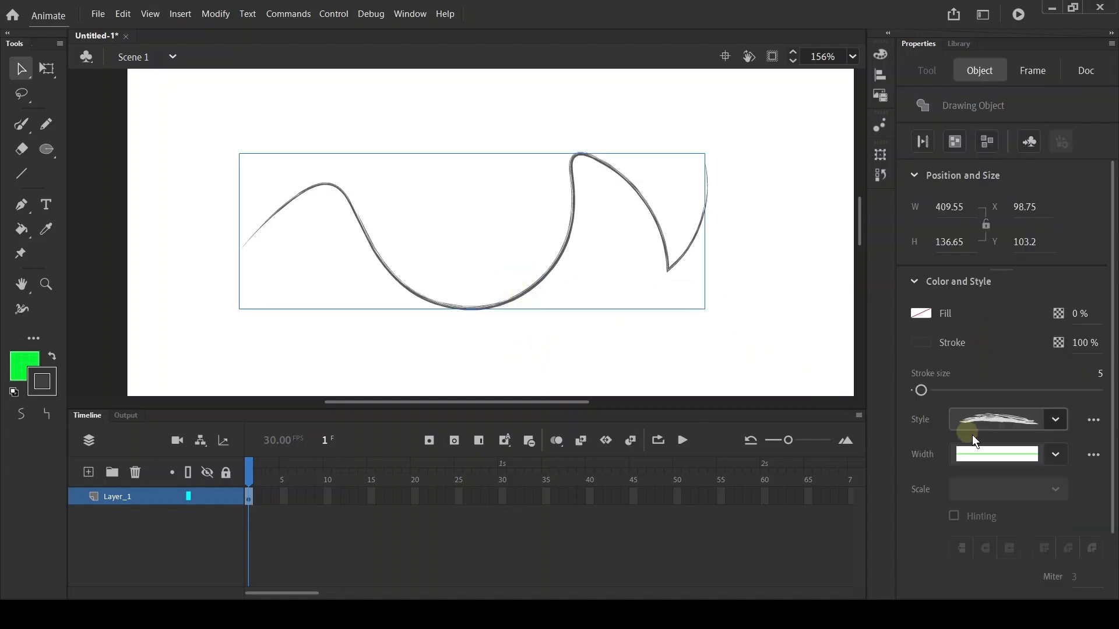
- Try two variable width profiles on the wavy stroke and restore the uniform profile
click(1003, 456)
click(1007, 502)
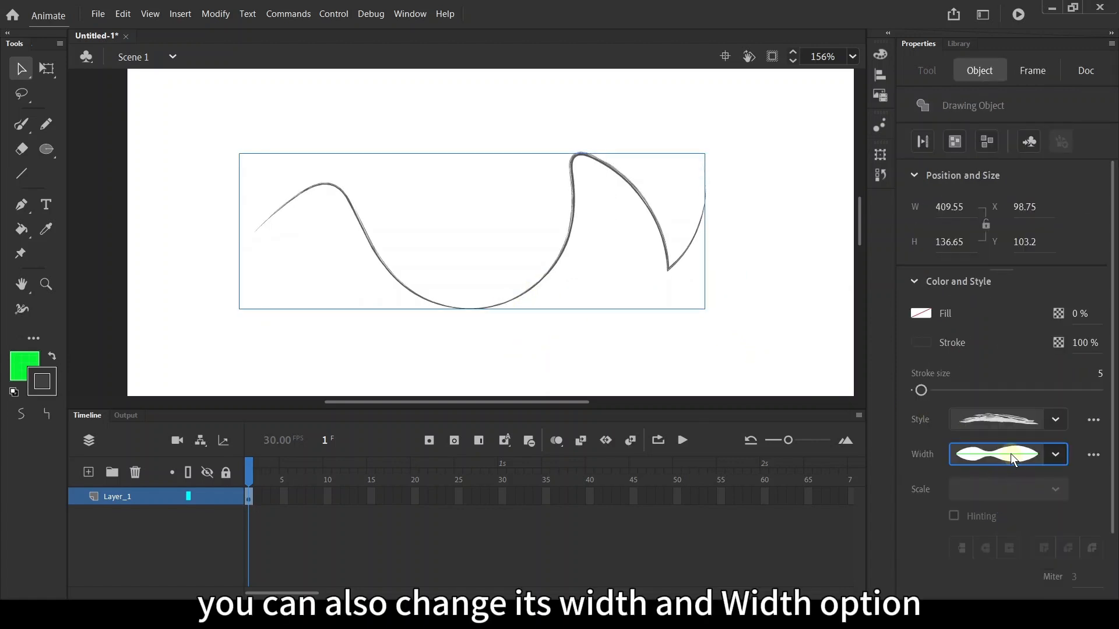
click(1011, 454)
click(1014, 546)
click(1007, 457)
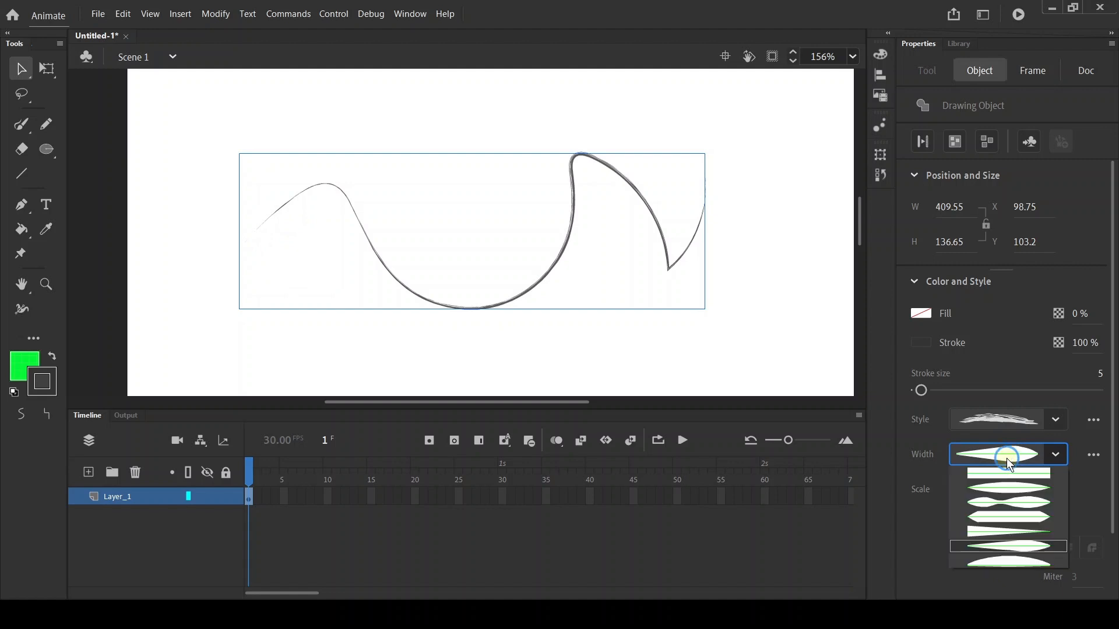
click(1014, 474)
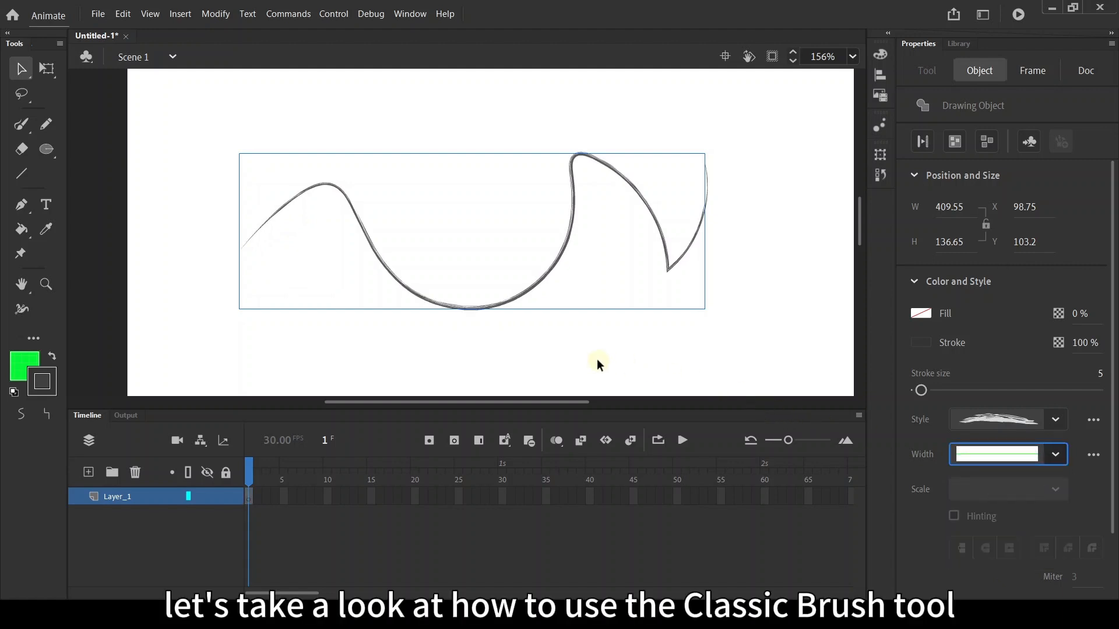
- Delete the wavy stroke and paint a green Classic Brush curve about 419 × 129 px across the stage
key(Delete)
click(15, 128)
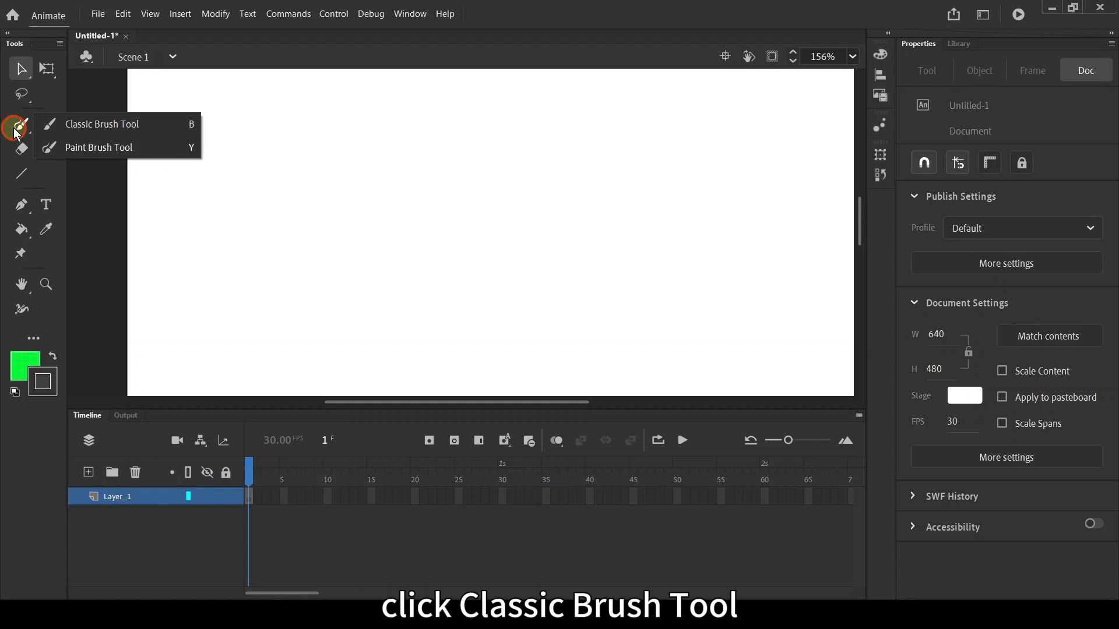
click(79, 124)
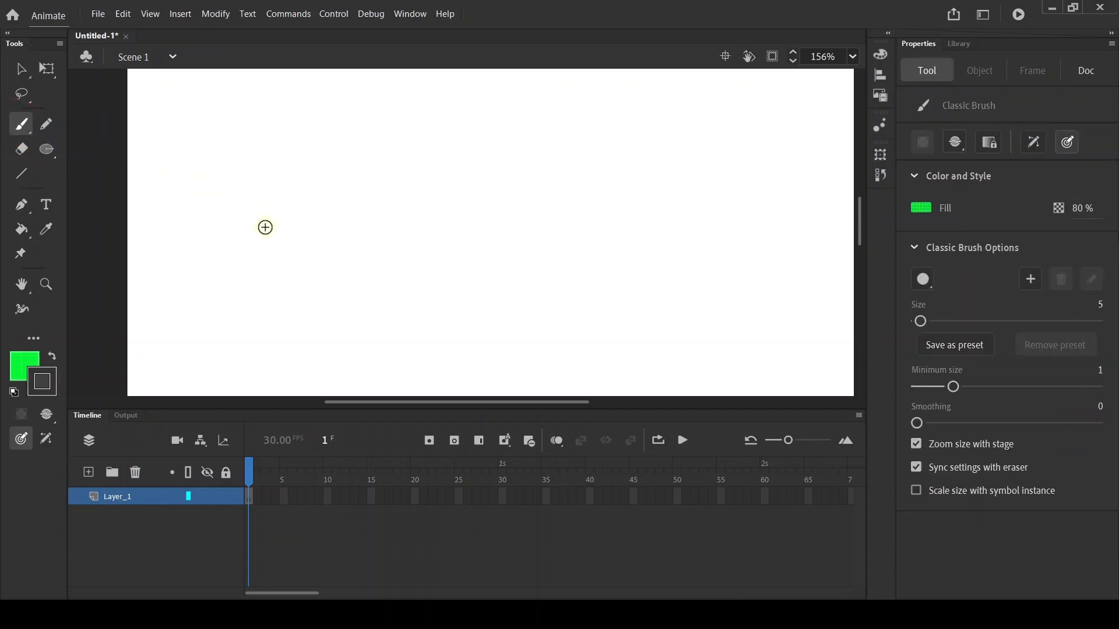
mouse_move(265, 227)
mouse_down()
mouse_move(333, 198)
mouse_move(427, 193)
mouse_move(580, 271)
mouse_move(658, 215)
mouse_move(664, 151)
mouse_move(721, 181)
mouse_move(712, 289)
mouse_up()
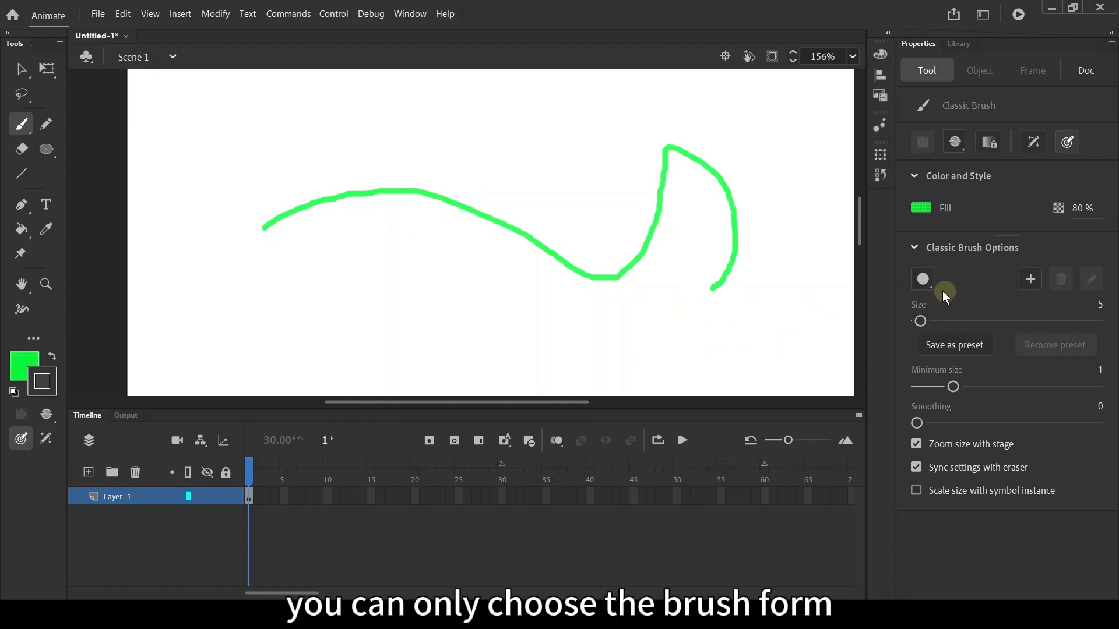
- Choose the circular Classic Brush tip and paint a second gently wavy green stroke below the first
click(924, 280)
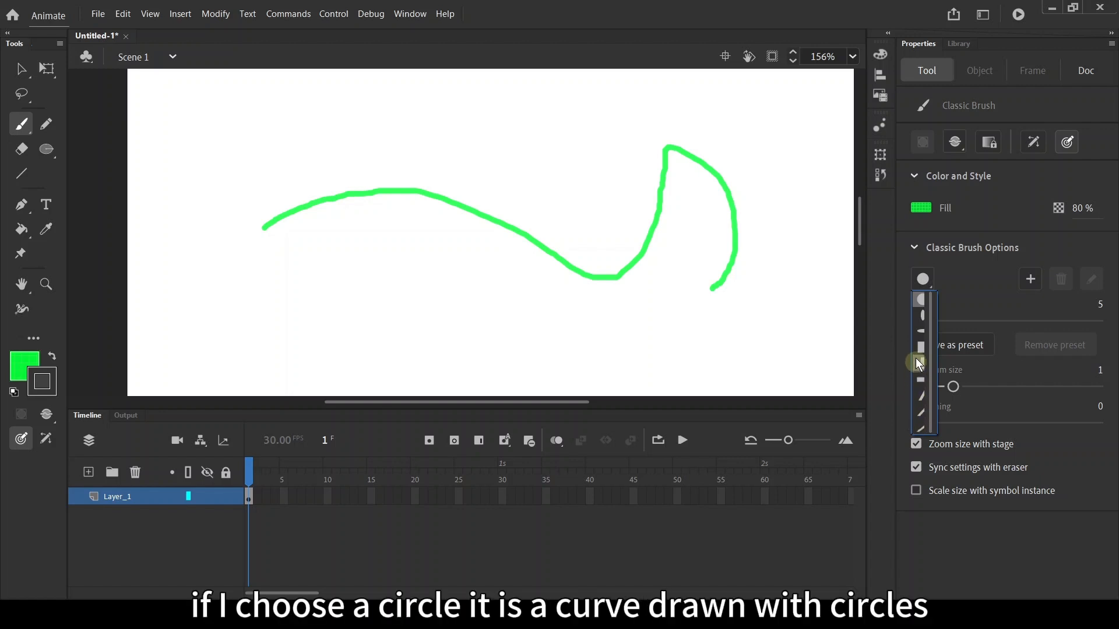
click(922, 301)
mouse_move(307, 323)
mouse_down()
mouse_move(439, 300)
mouse_move(752, 353)
mouse_up()
- Switch the Classic Brush to the last slanted tip shown and paint a vertical stroke and a roughly horizontal stroke
click(922, 280)
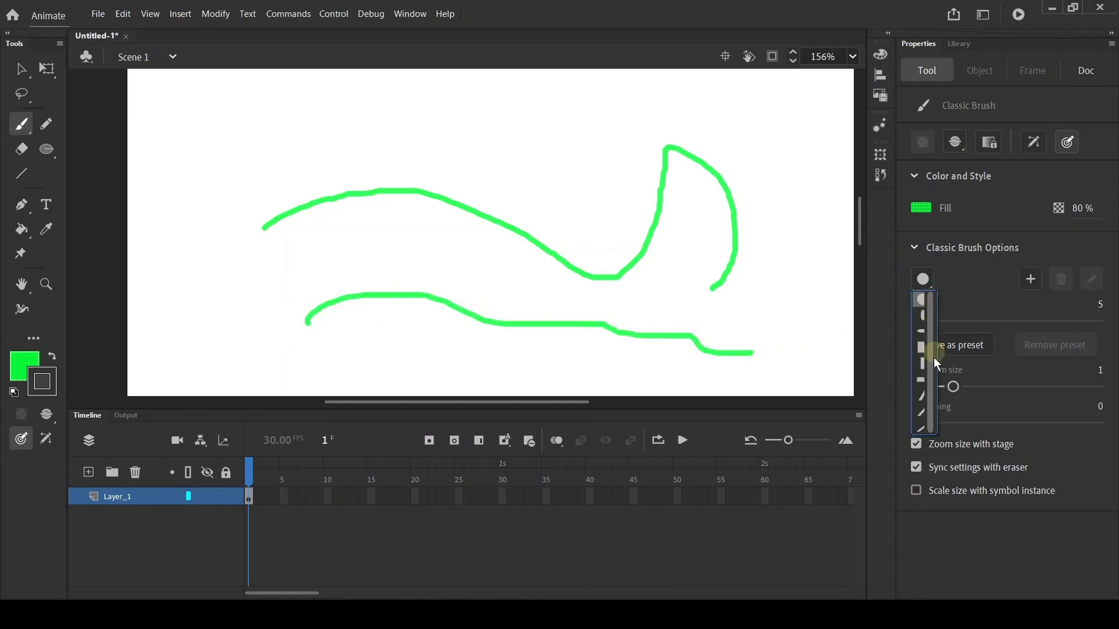
click(920, 428)
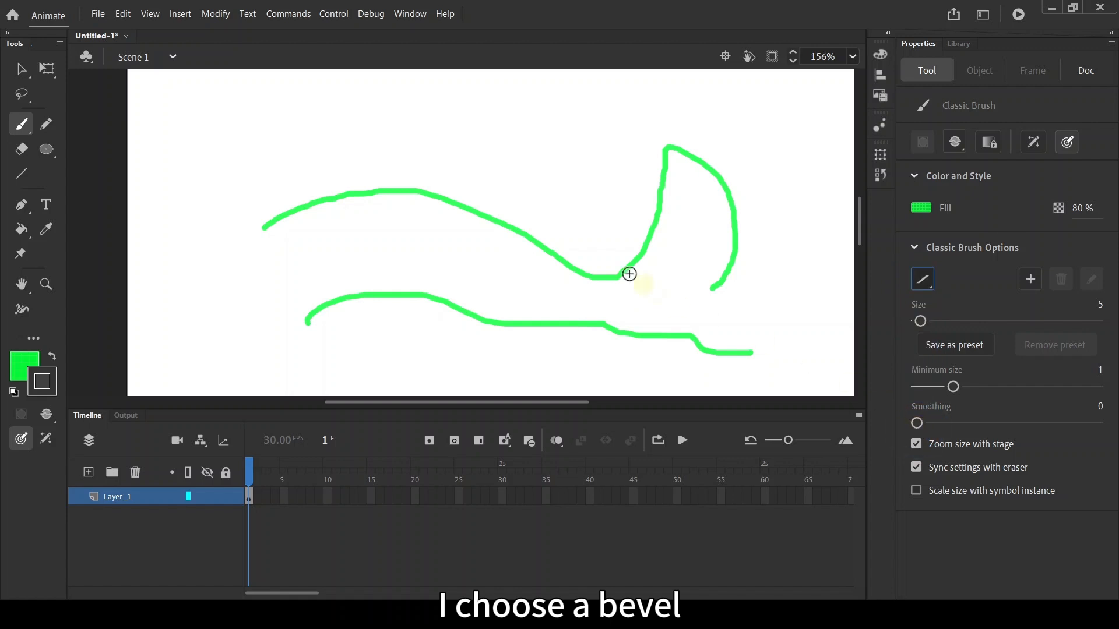
drag(224, 109, 224, 294)
mouse_move(256, 155)
mouse_down()
mouse_move(427, 151)
mouse_move(553, 132)
mouse_move(612, 153)
mouse_up()
- Inspect the first green curve's properties and paint a nearly straight Paint Brush stroke about 232 × 12 px beneath the green strokes
click(19, 67)
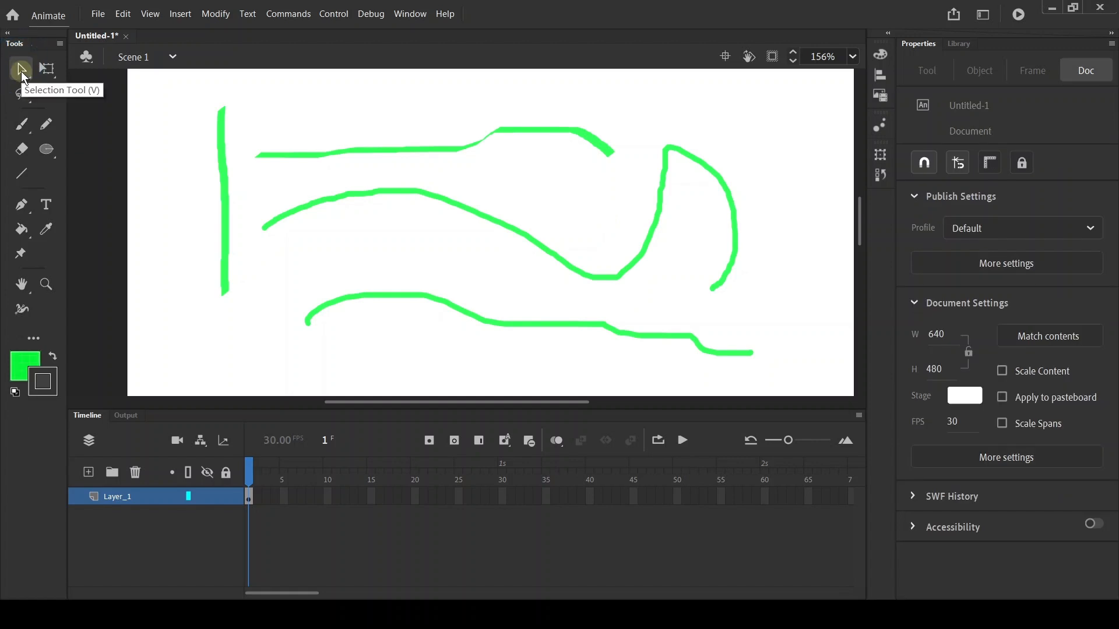
click(526, 232)
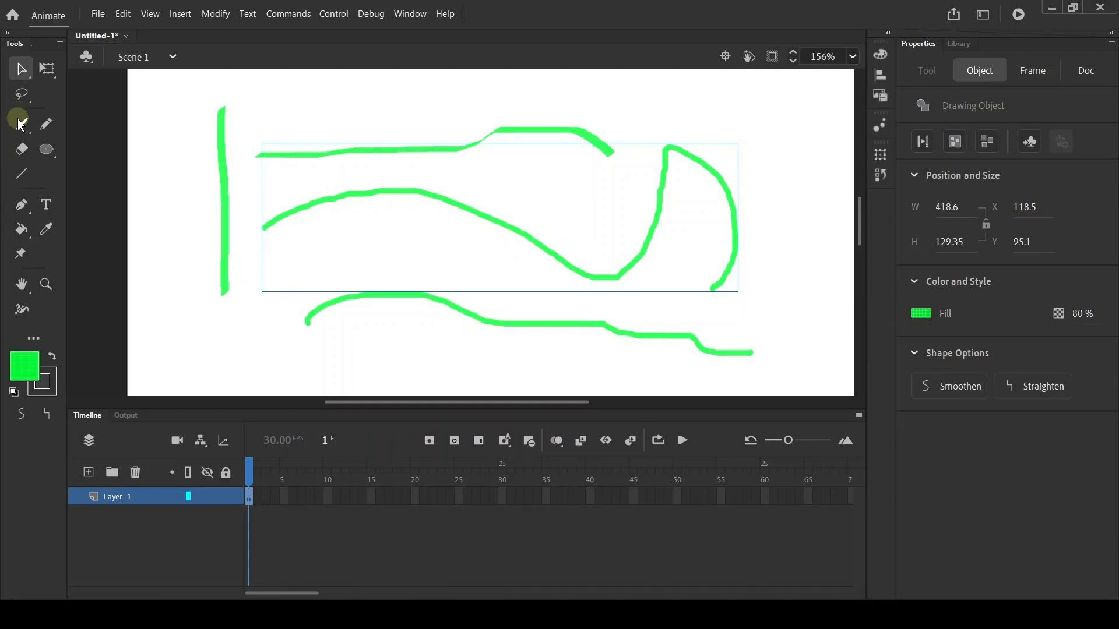
drag(20, 124, 53, 129)
click(111, 147)
drag(233, 352, 494, 365)
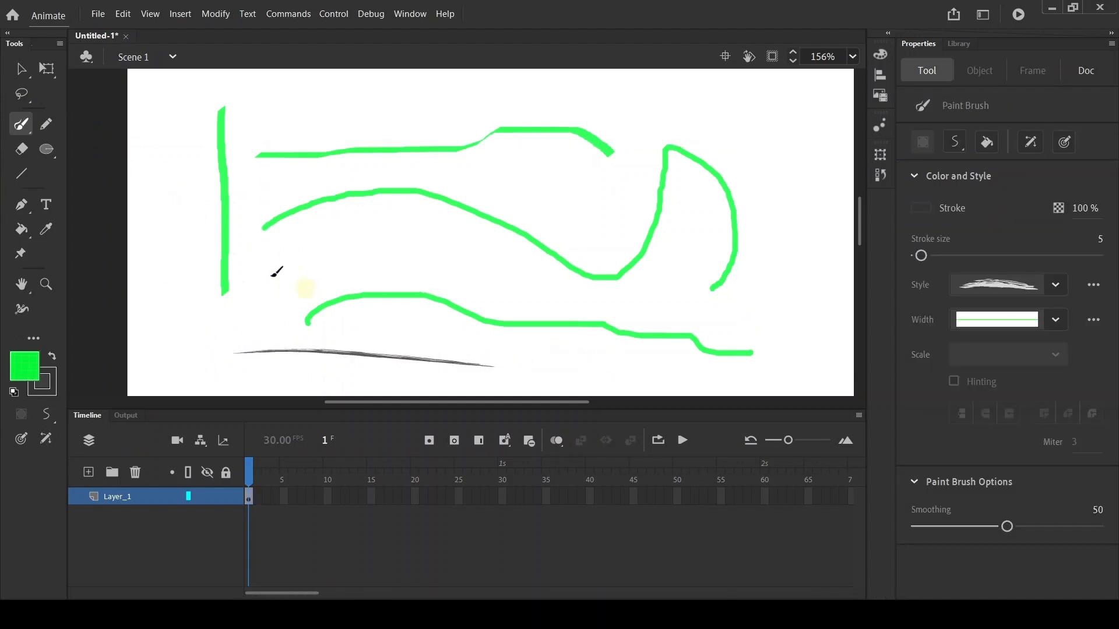
- Try to give the dark Paint Brush stroke a fill color, and expand the stroke to a fill
key(v)
click(374, 358)
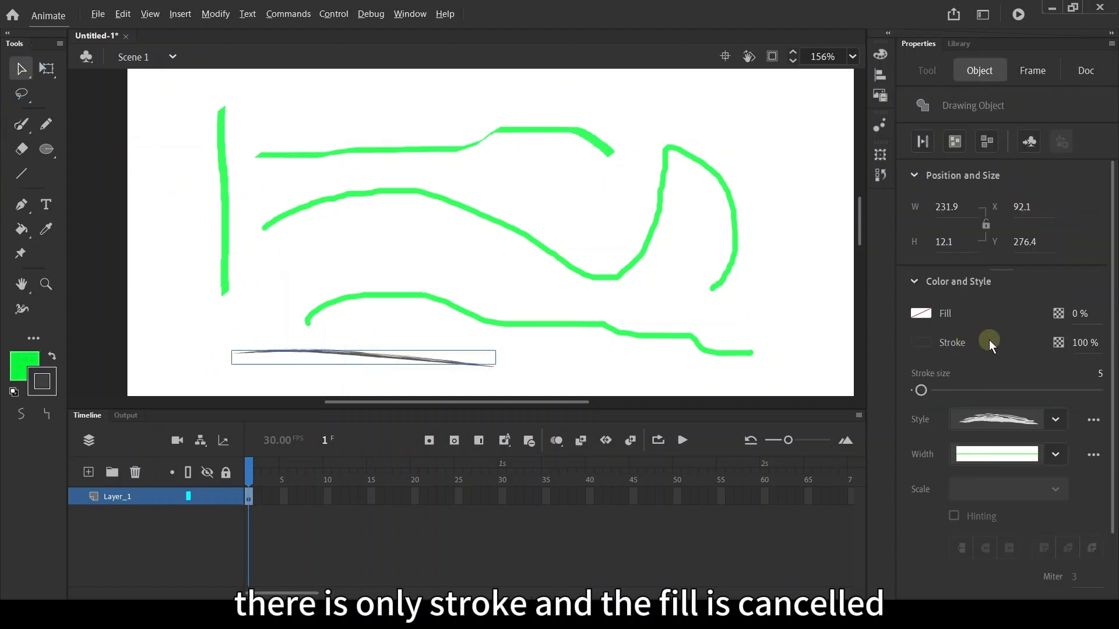
click(923, 313)
click(822, 377)
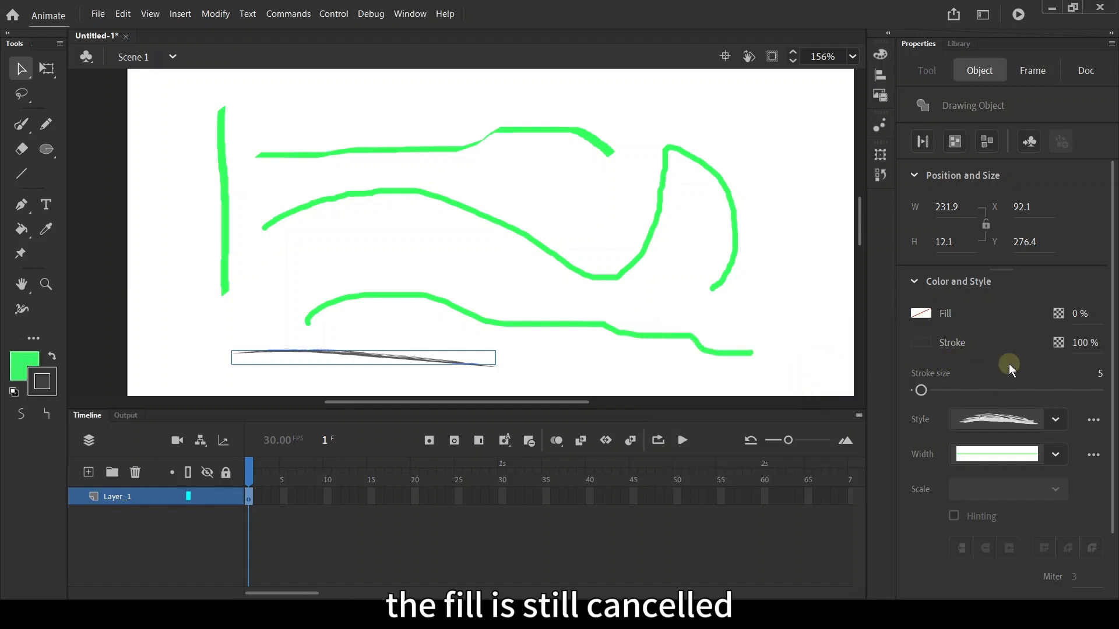
click(920, 142)
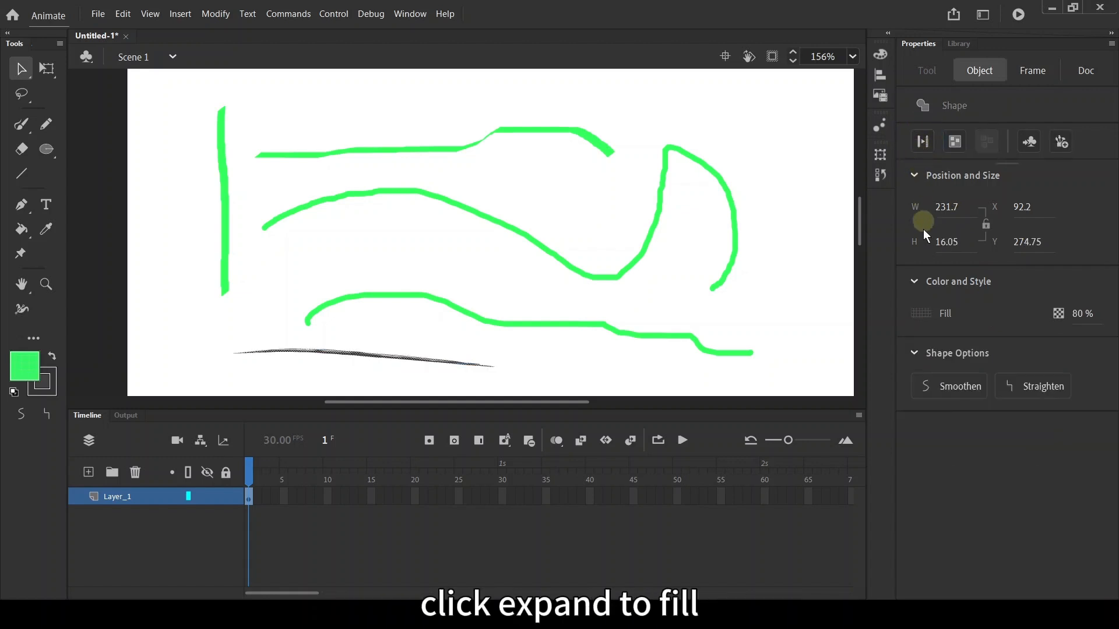